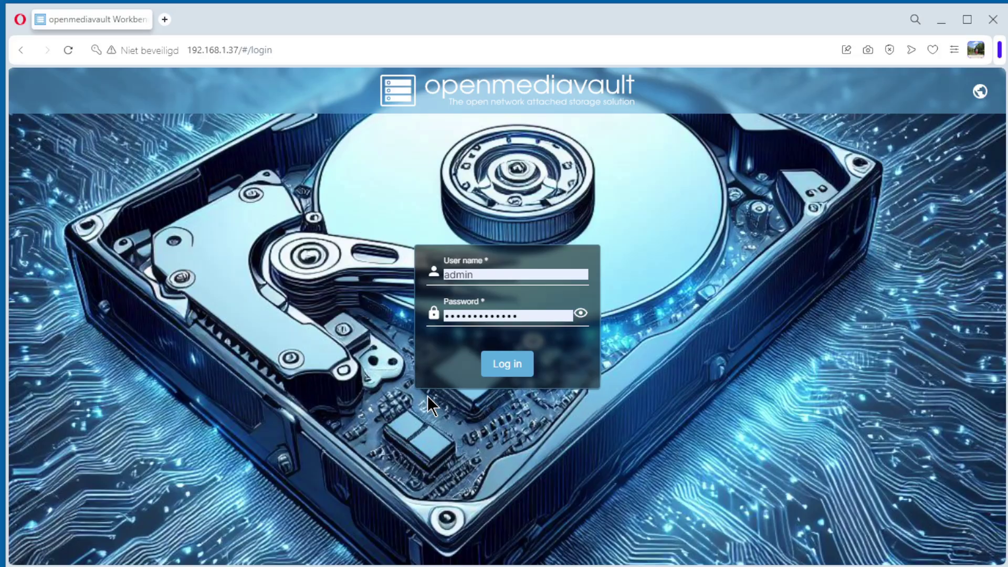
Log in to the openmediavault web interface with the admin credentials.
left_click(509, 367)
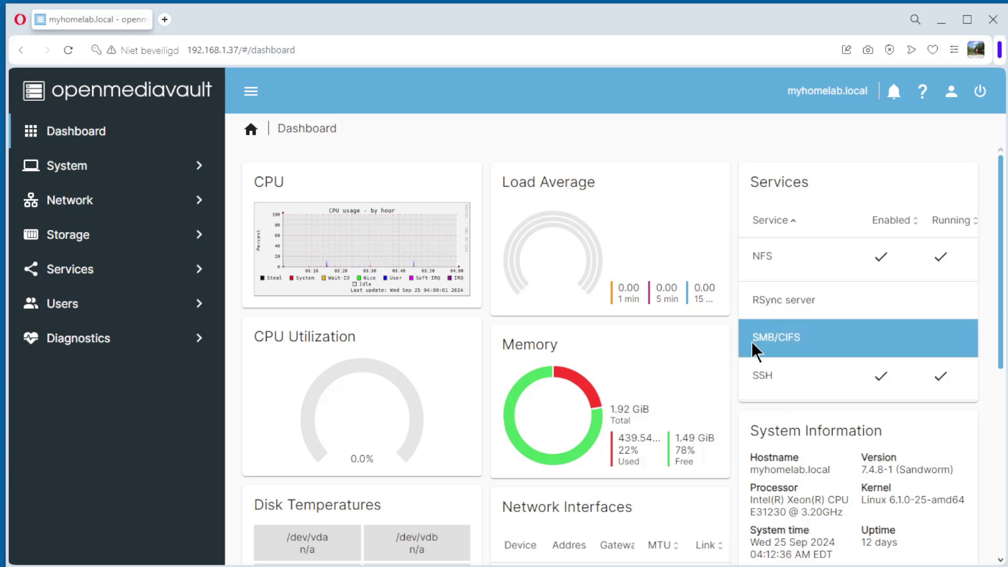
Tick Enabled in the SMB/CIFS settings and save them.
left_click(86, 277)
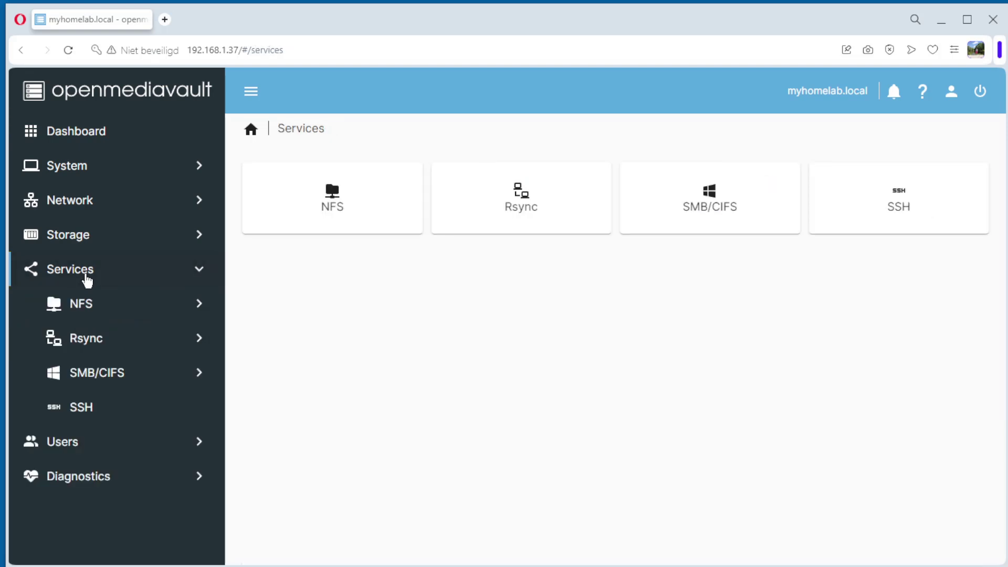
left_click(88, 378)
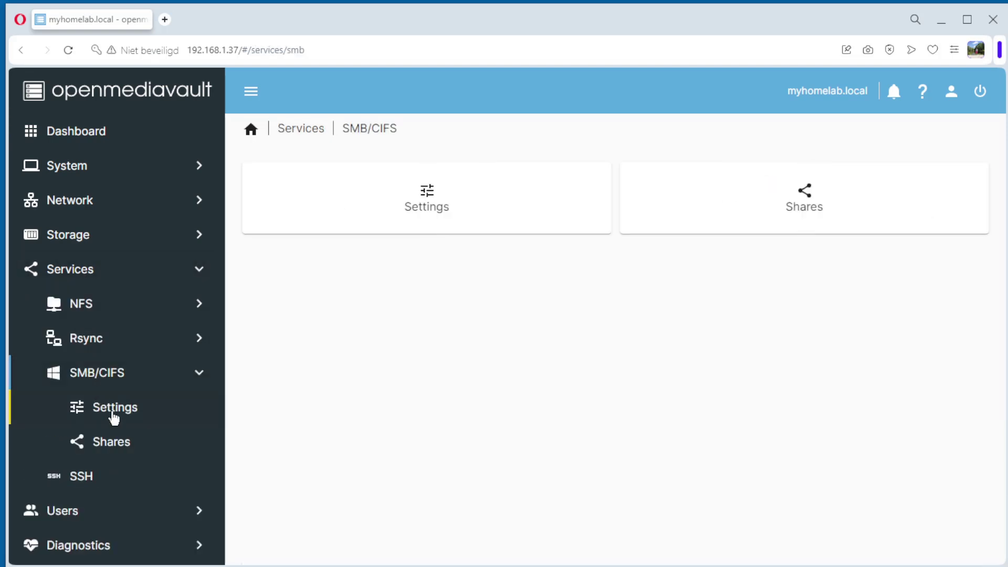
left_click(108, 416)
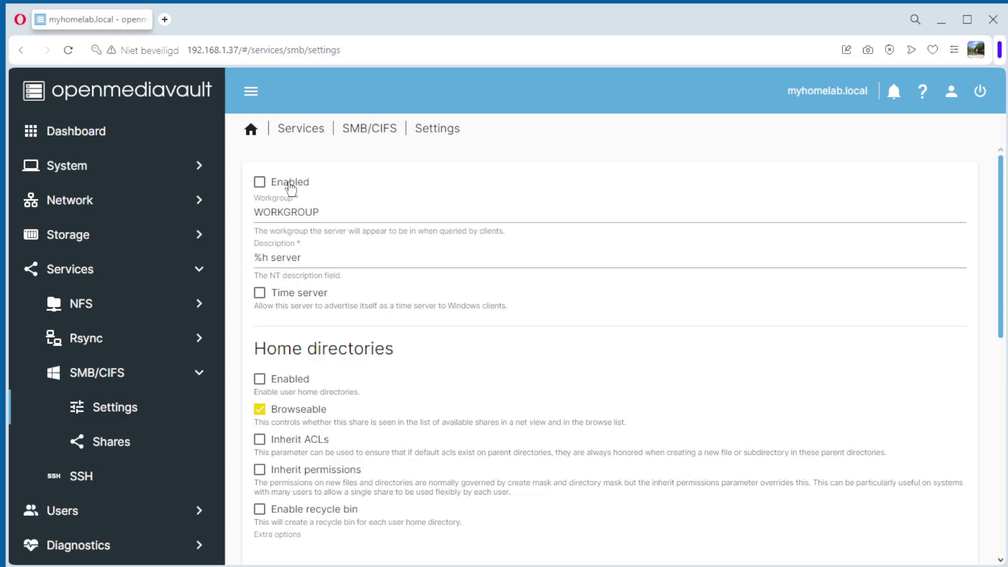
left_click(259, 183)
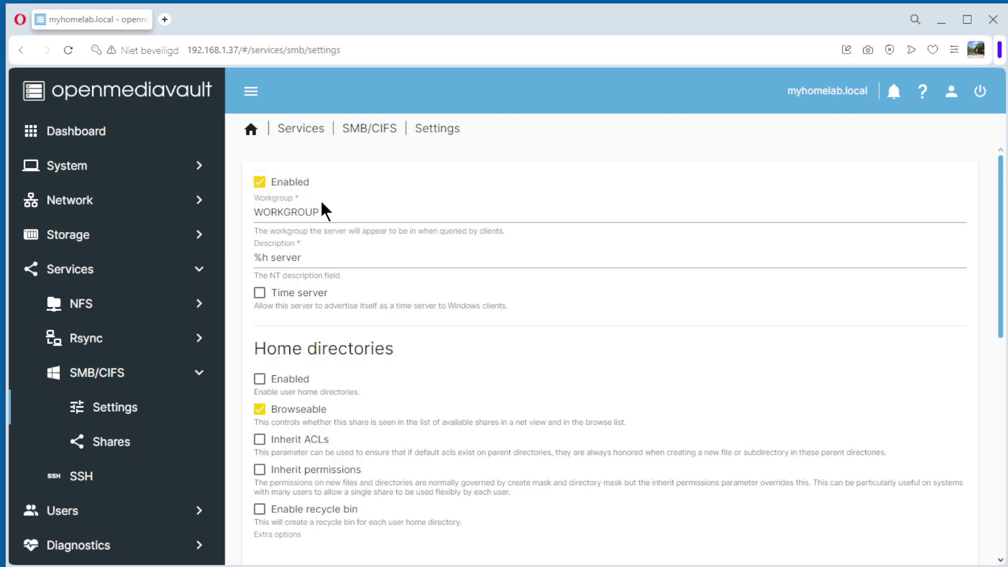
scroll(518, 257, "down", 8)
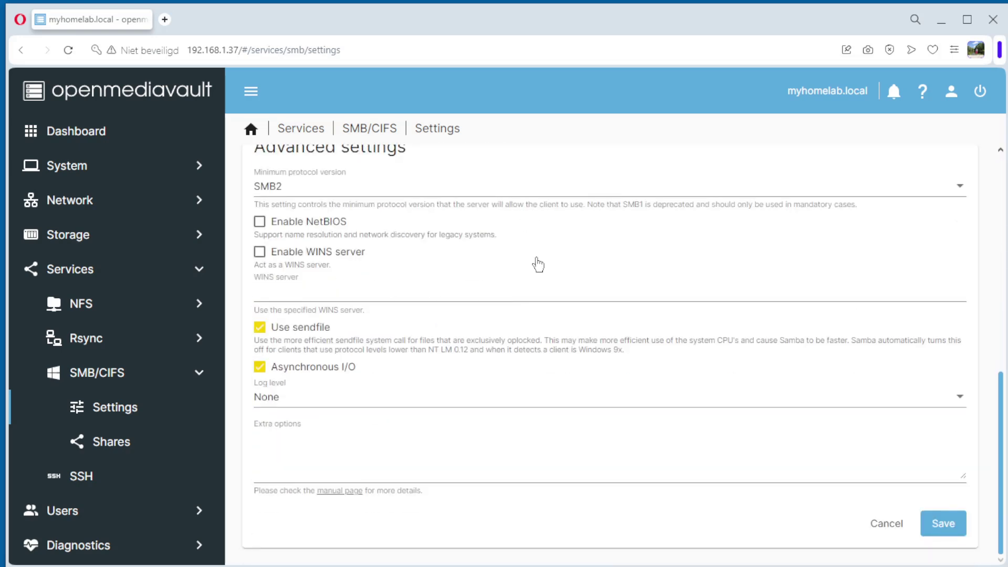
left_click(958, 539)
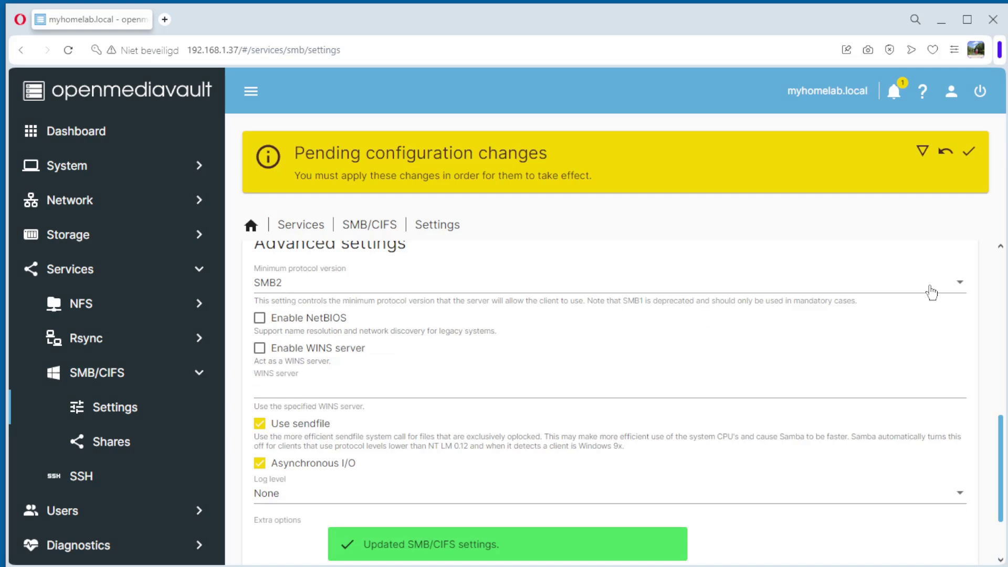
Apply the pending configuration changes.
left_click(969, 152)
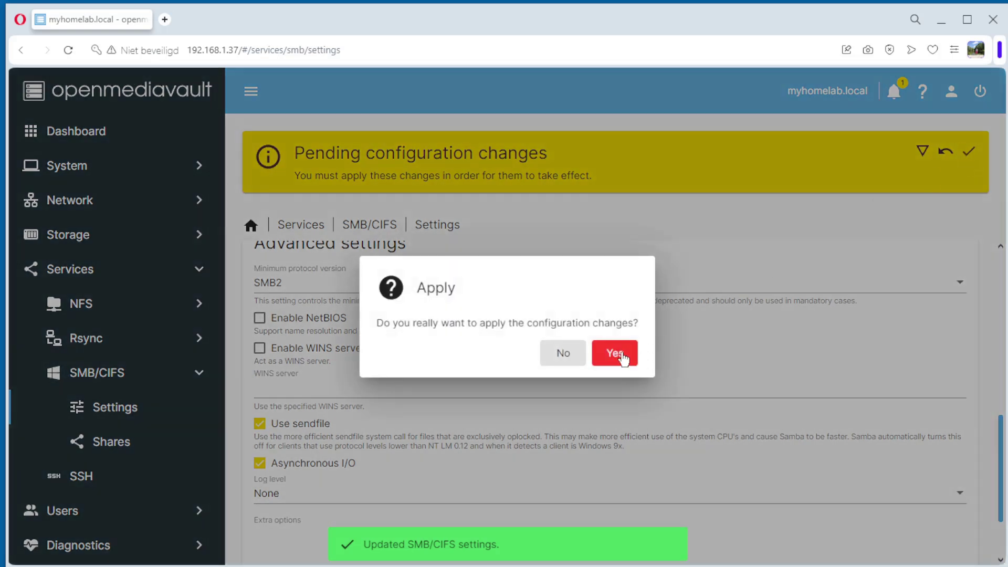
left_click(619, 353)
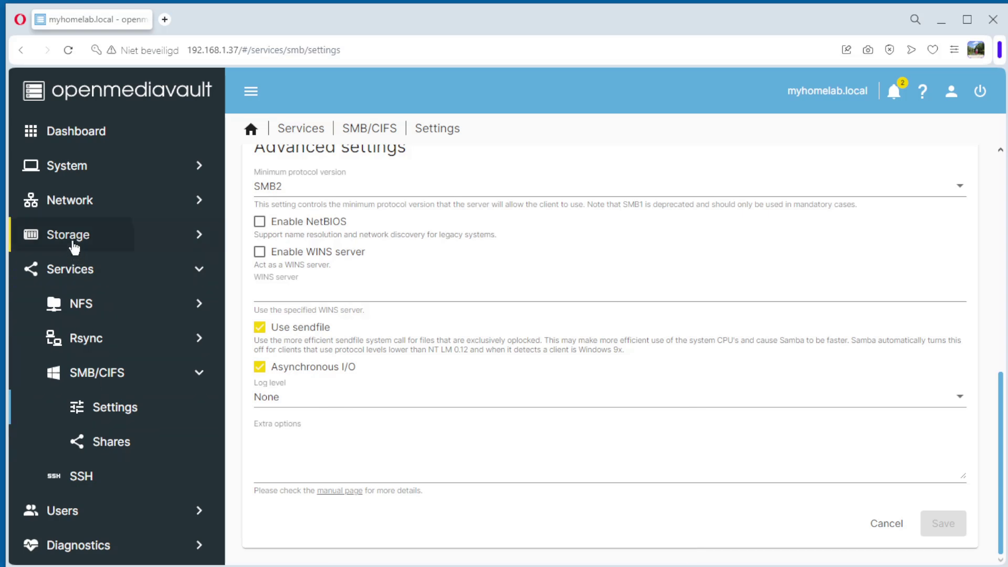
left_click(74, 245)
Start a new shared folder named smb-share on /dev/vdc1 [Disk 2].
left_click(92, 383)
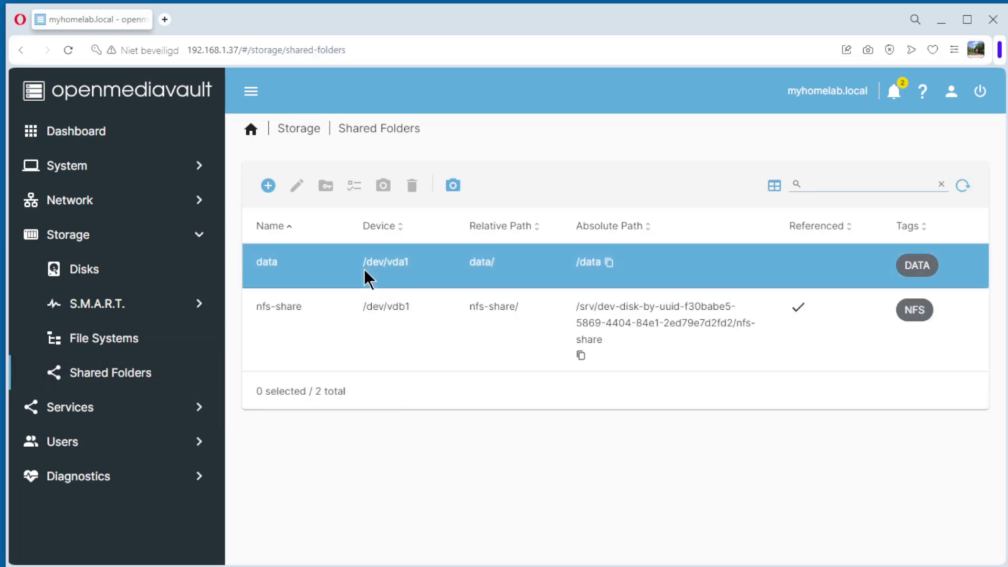
left_click(268, 186)
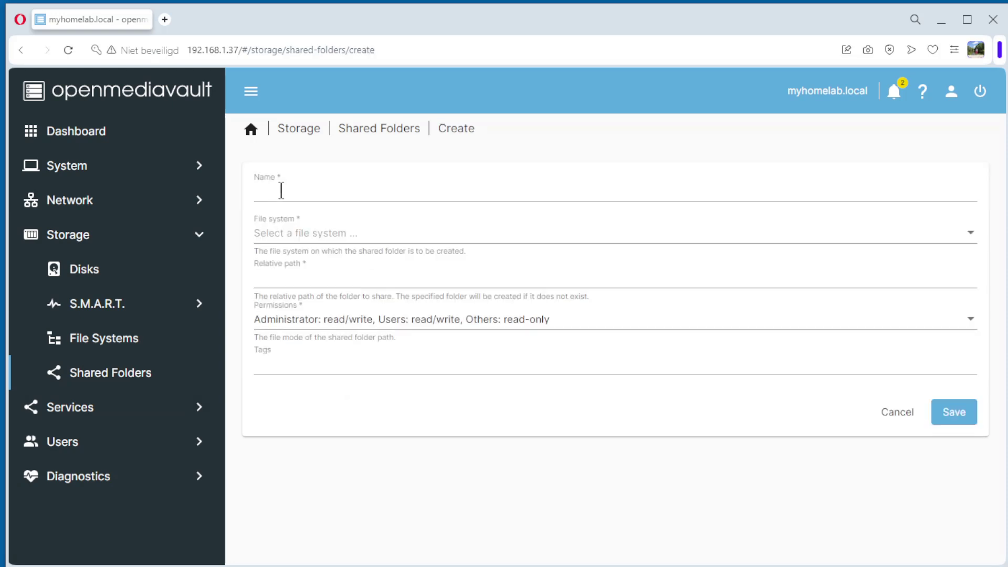
left_click(281, 190)
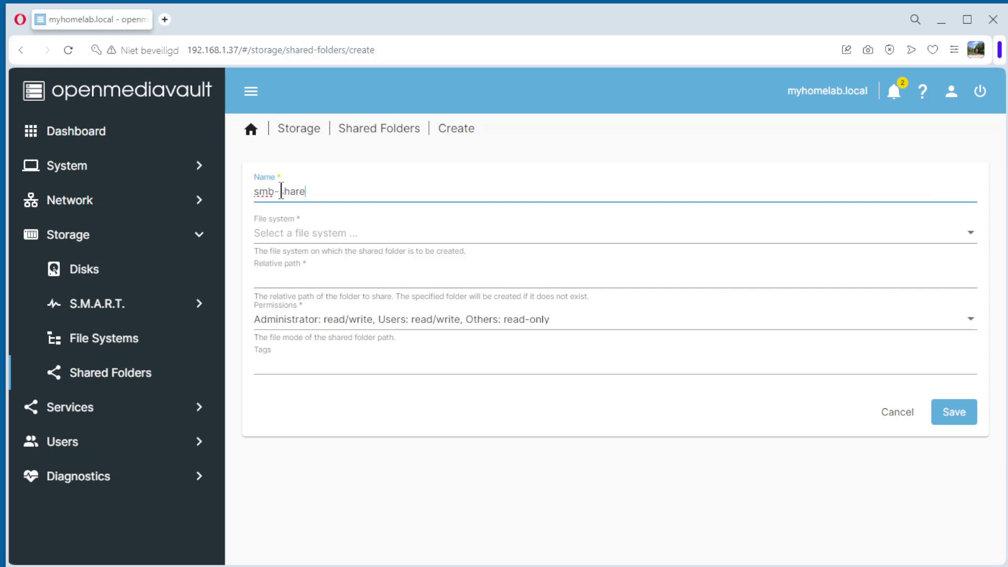
left_click(309, 233)
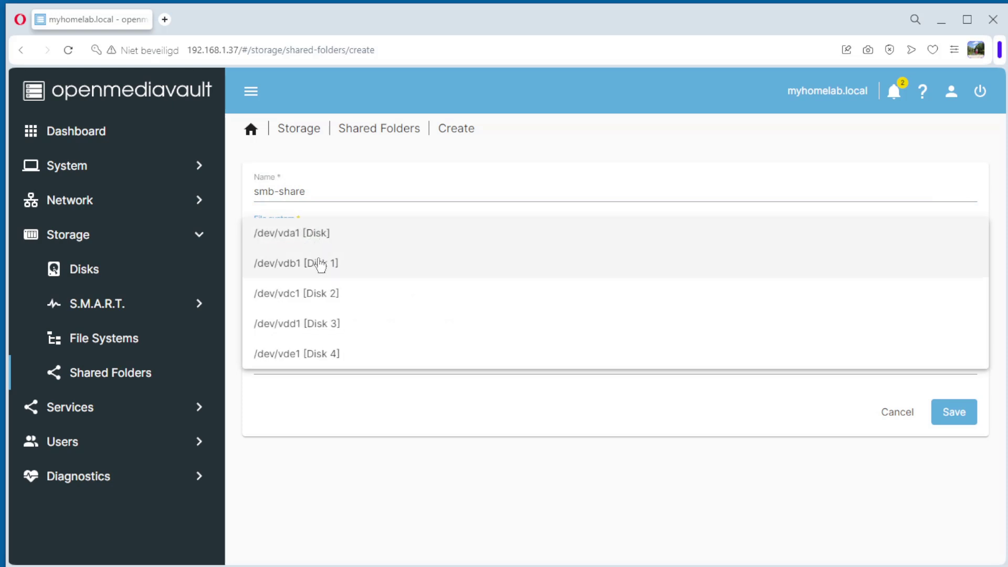
left_click(308, 300)
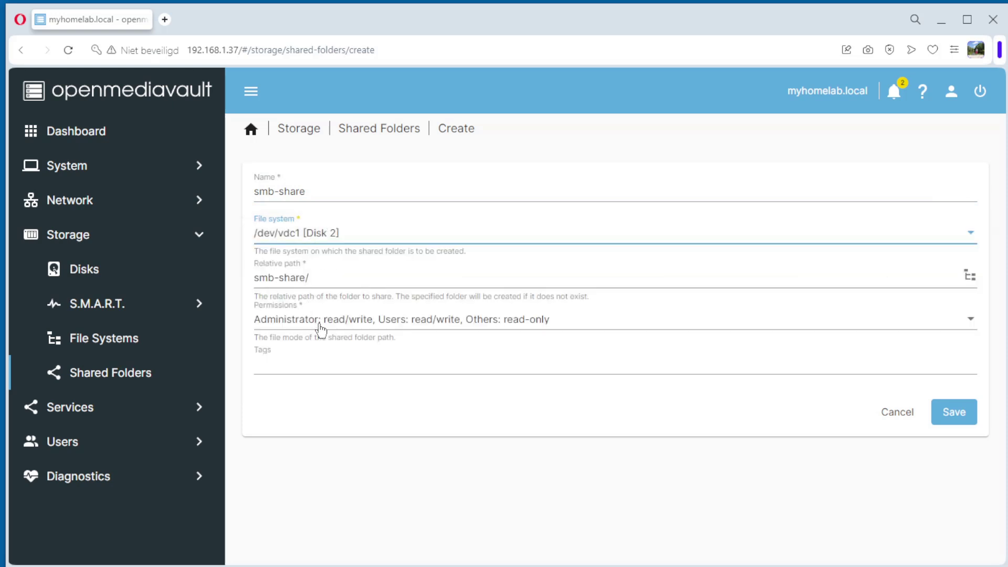
Set permissions to Users read/write, Others no access, and add the tag SMB.
left_click(321, 323)
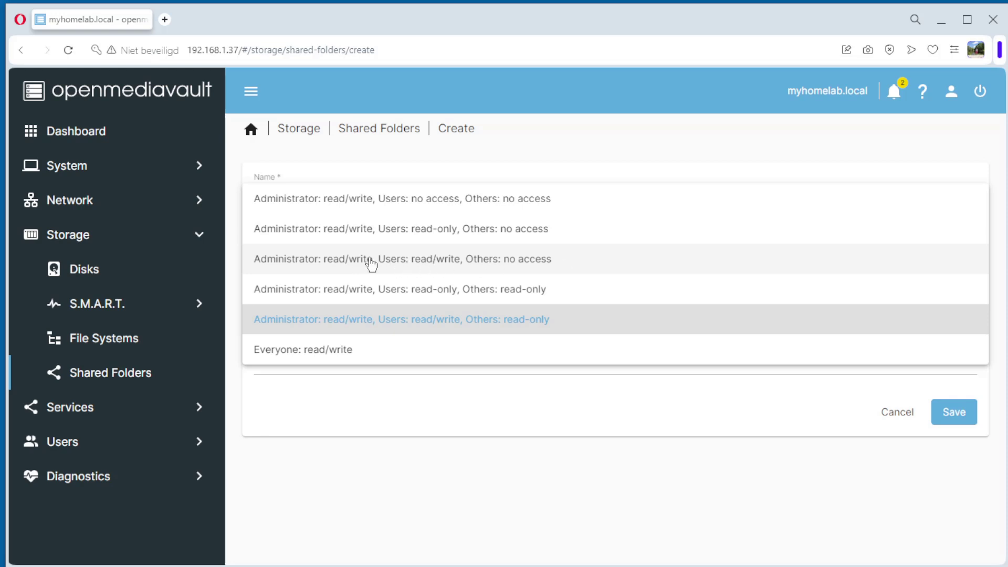
left_click(372, 262)
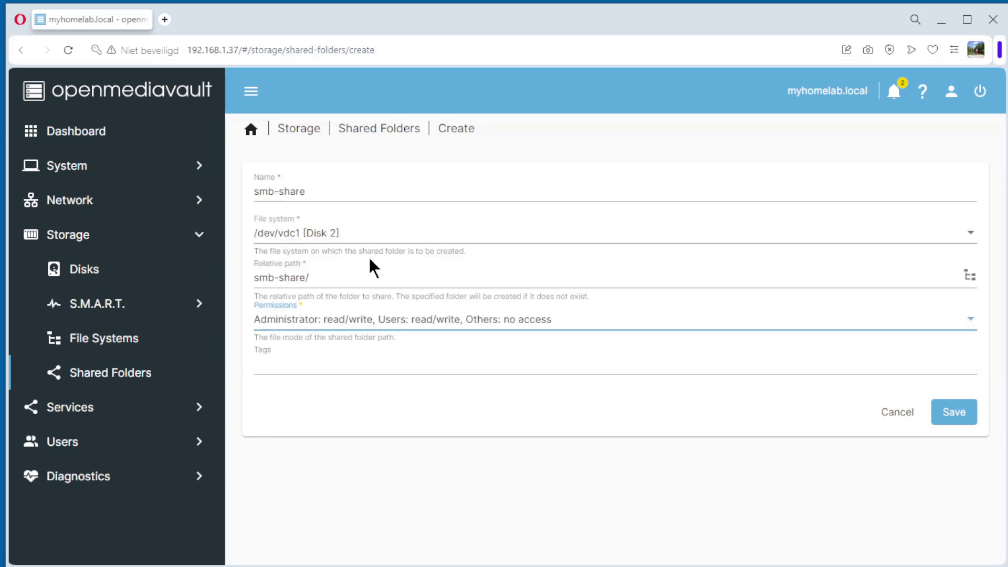
left_click(303, 367)
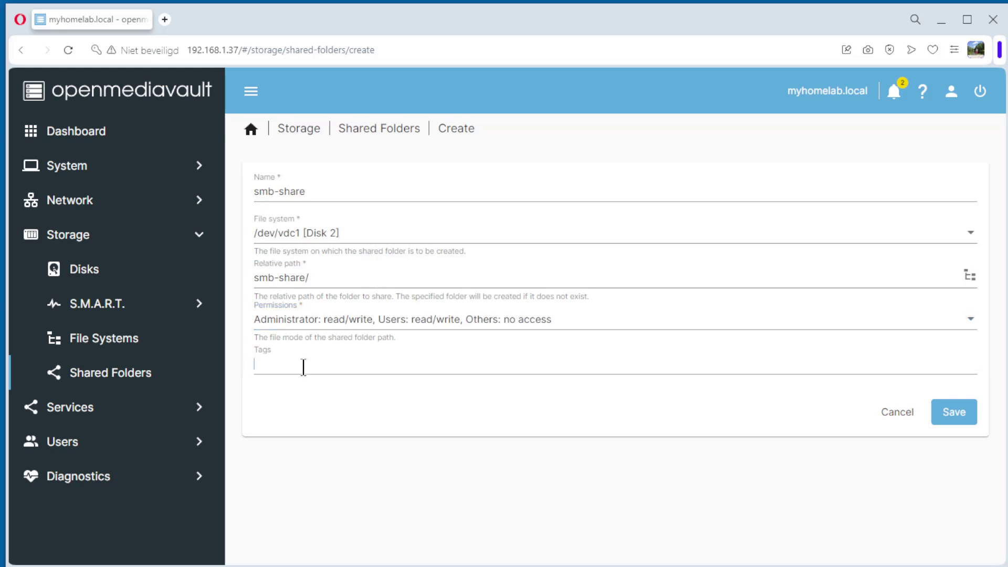
type("SMB")
key("Return")
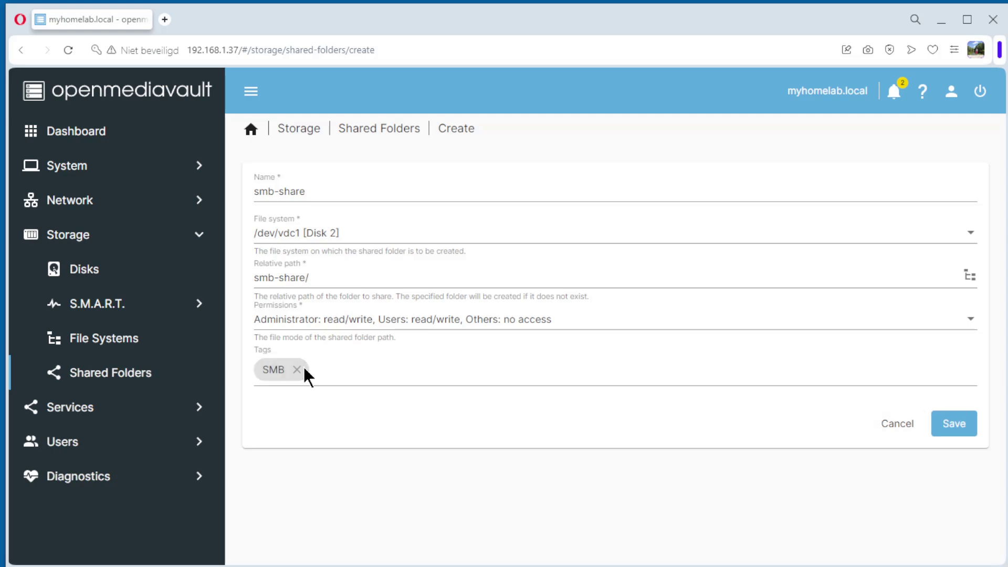
Save the smb-share folder and apply the pending configuration changes.
left_click(949, 433)
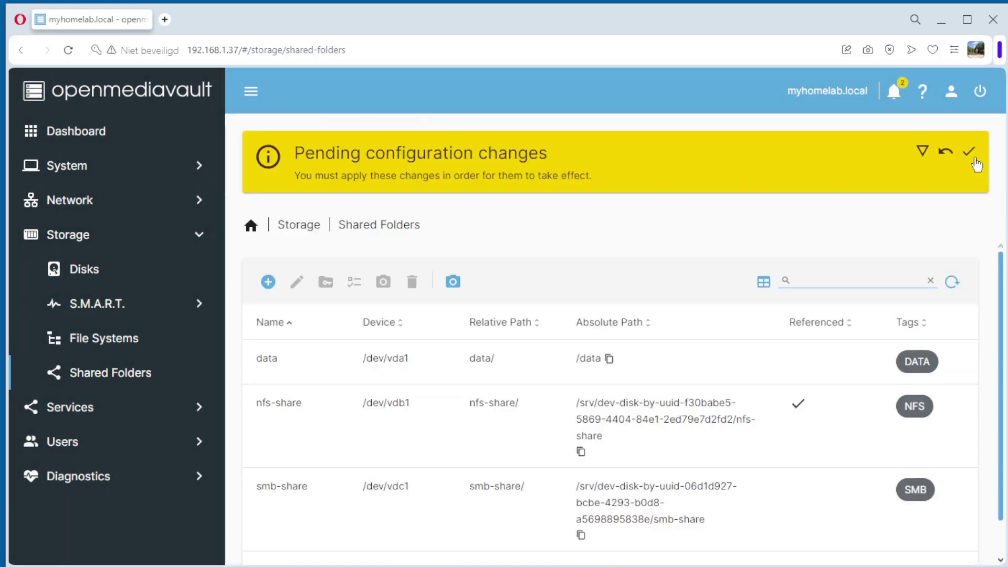
left_click(969, 152)
left_click(600, 368)
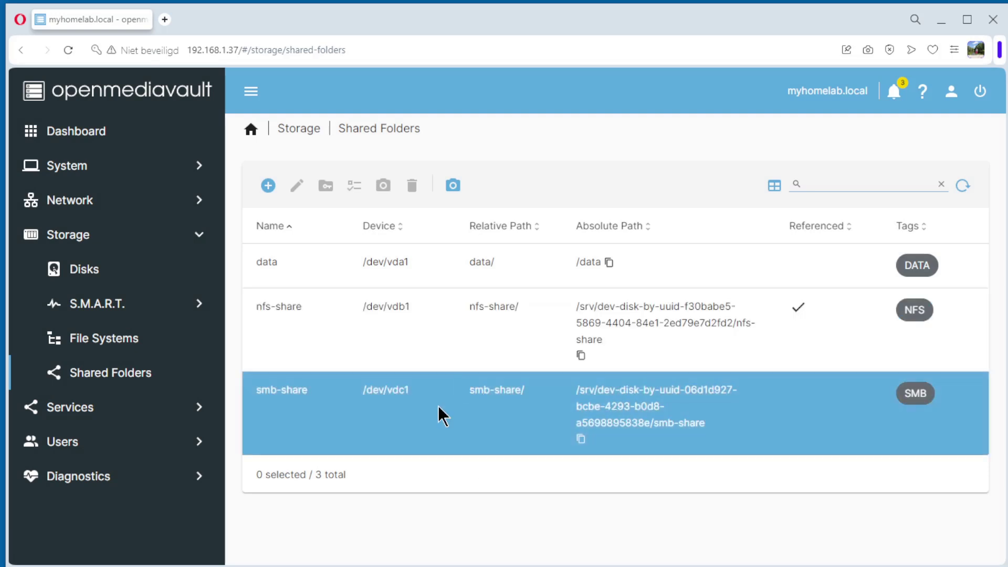
left_click(64, 445)
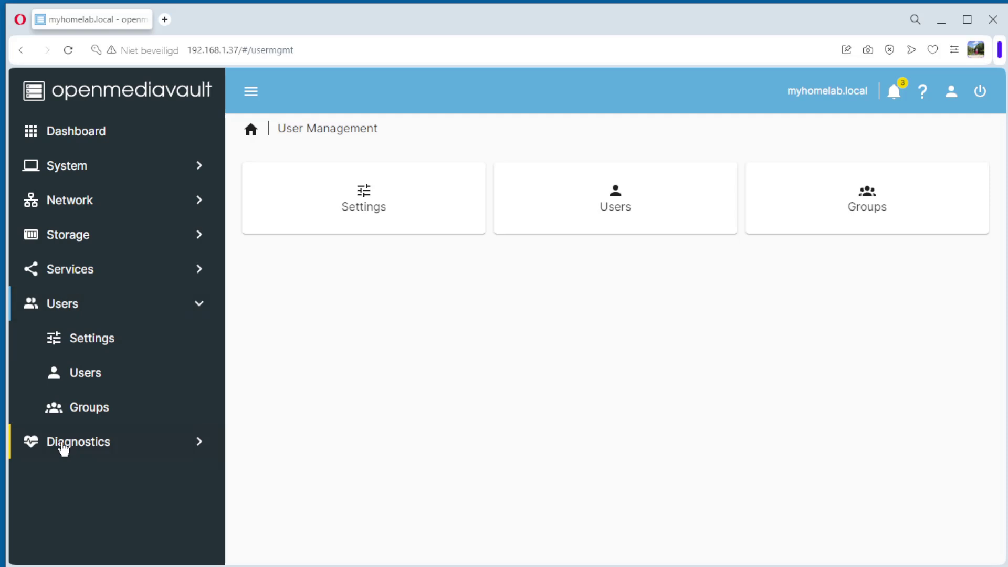
Bring up the Create user form under Users > Users.
left_click(94, 348)
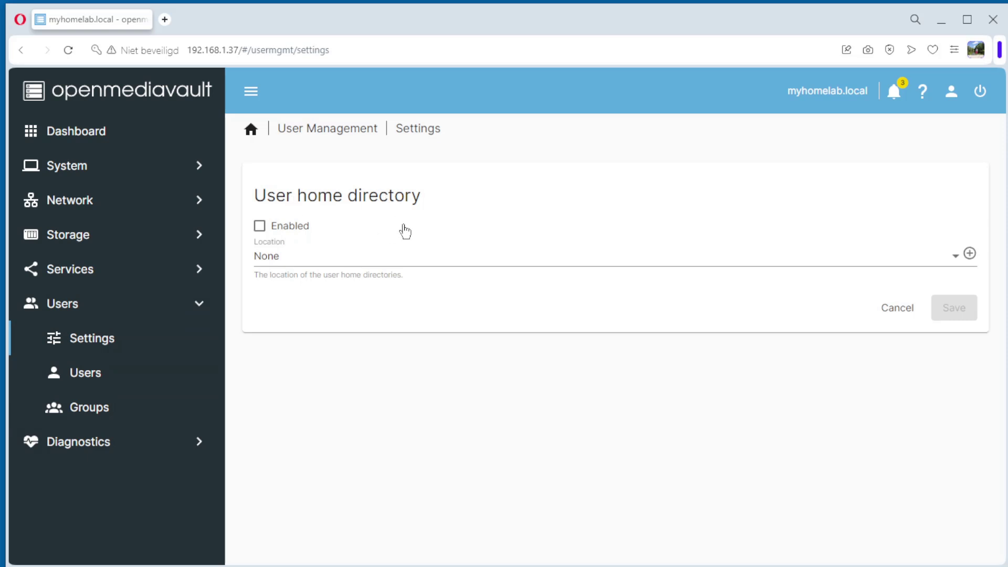
left_click(90, 386)
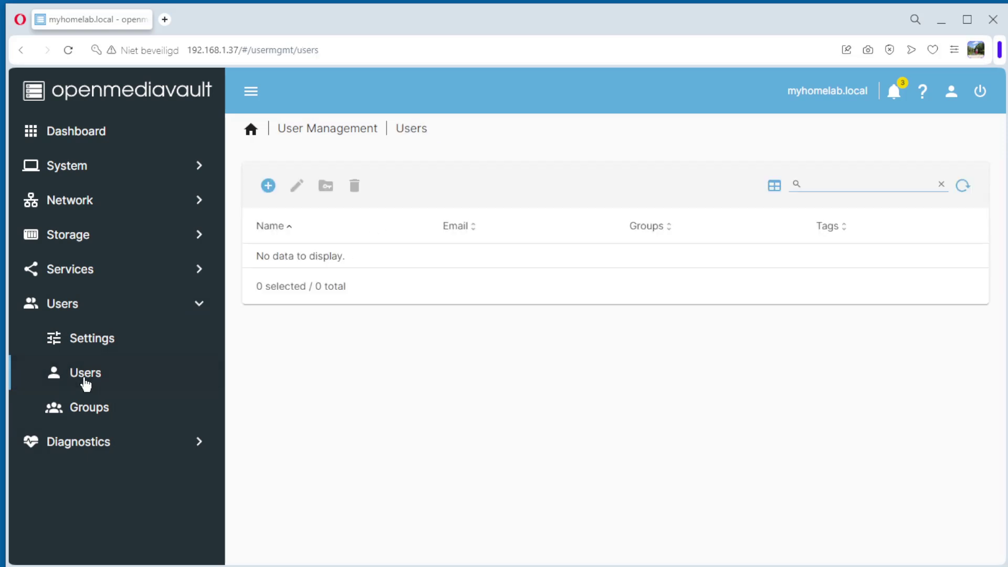
left_click(270, 188)
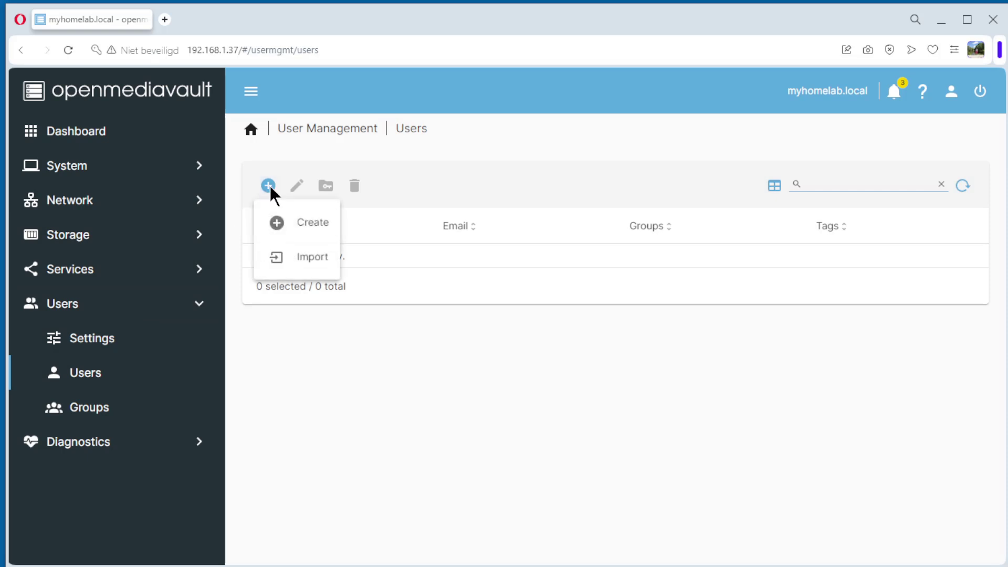
left_click(313, 223)
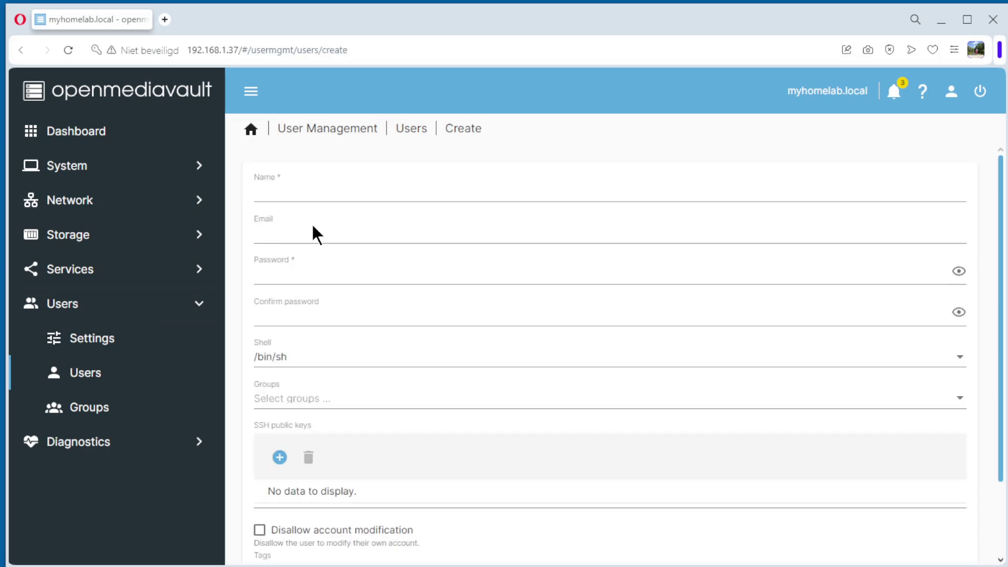
Enter the user name smb-user and set and confirm its password.
left_click(310, 190)
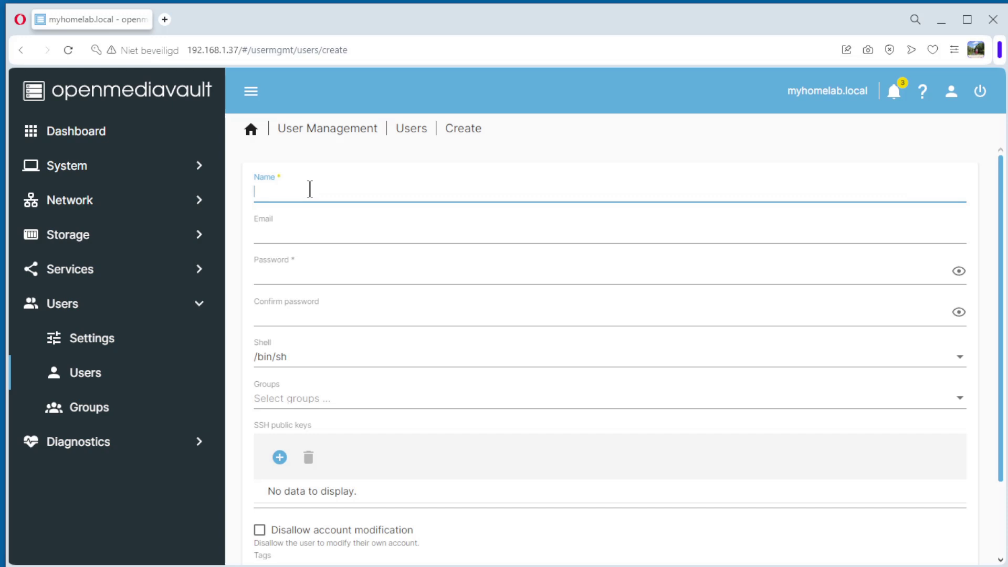
type("smb-user")
left_click(279, 237)
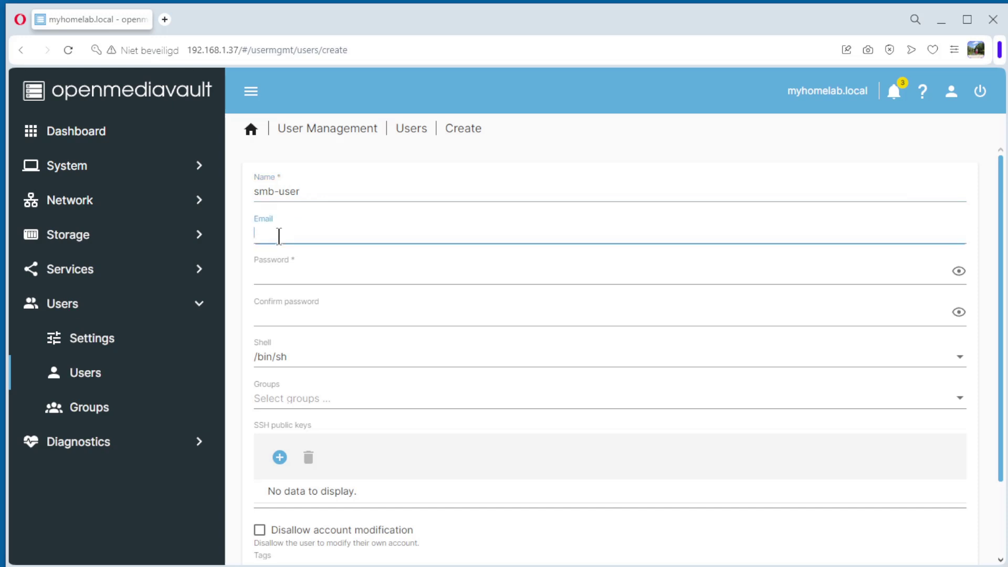
left_click(287, 272)
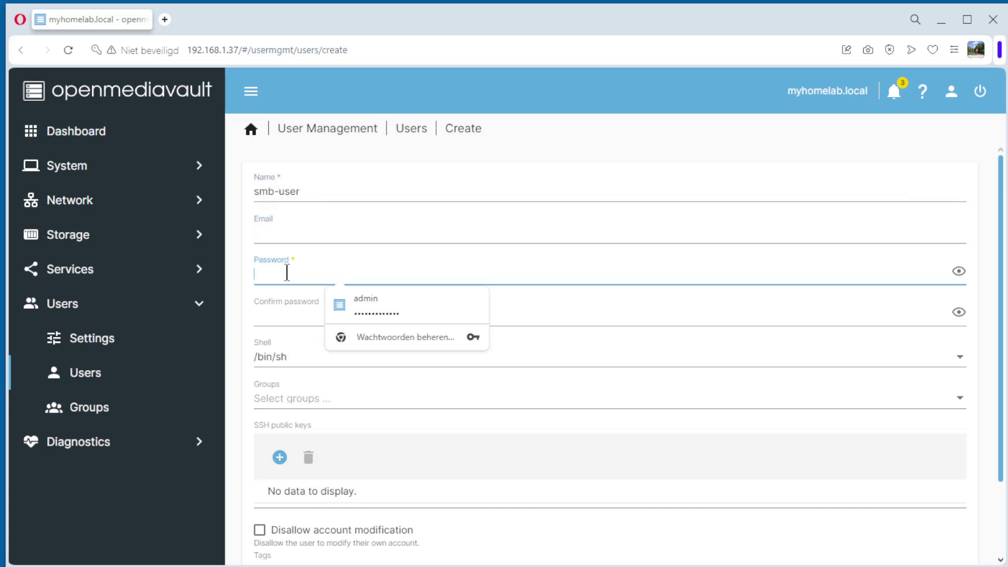
type("••")
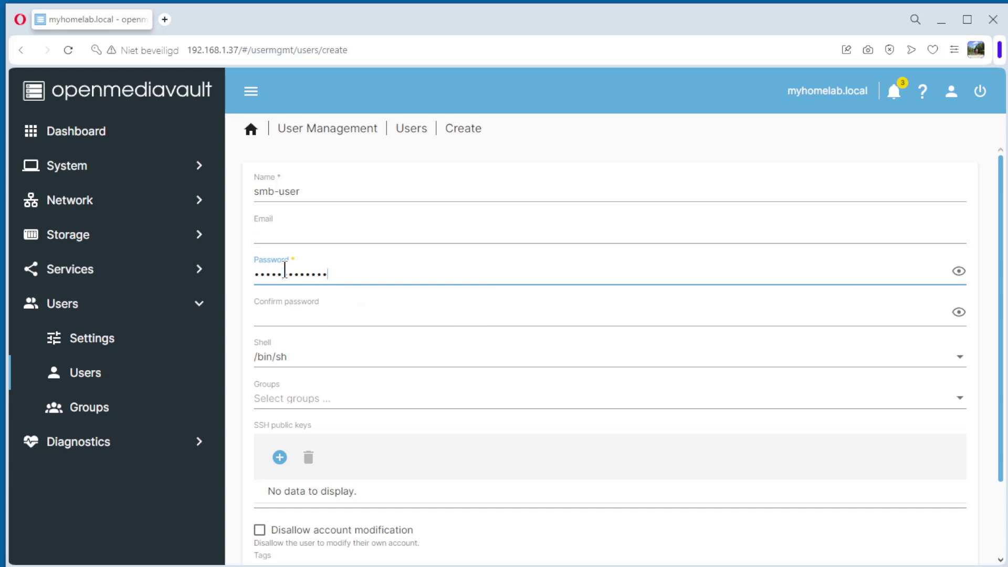
left_click(287, 322)
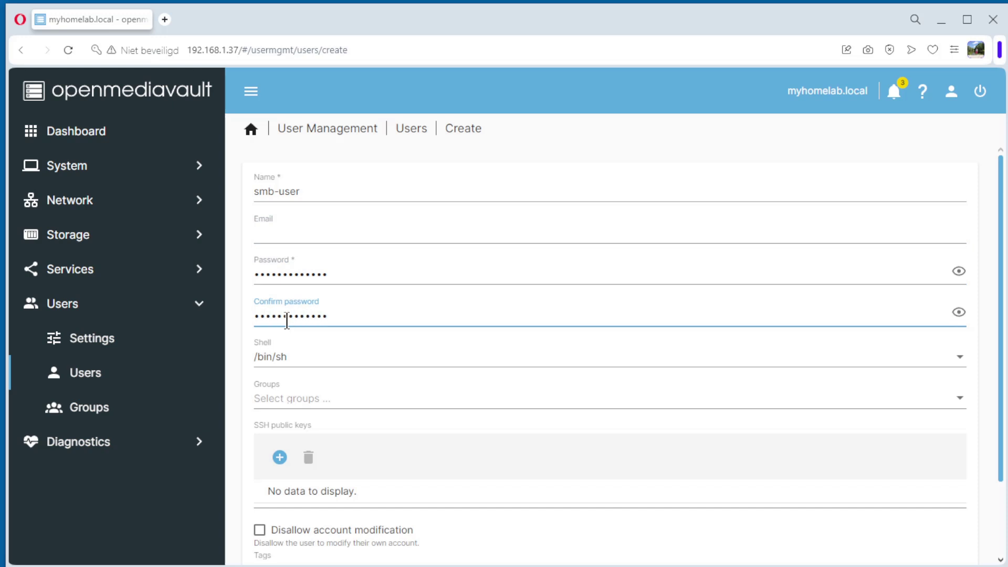
Add the user to the users group and disallow account modification.
left_click(286, 405)
scroll(322, 342, "down", 10)
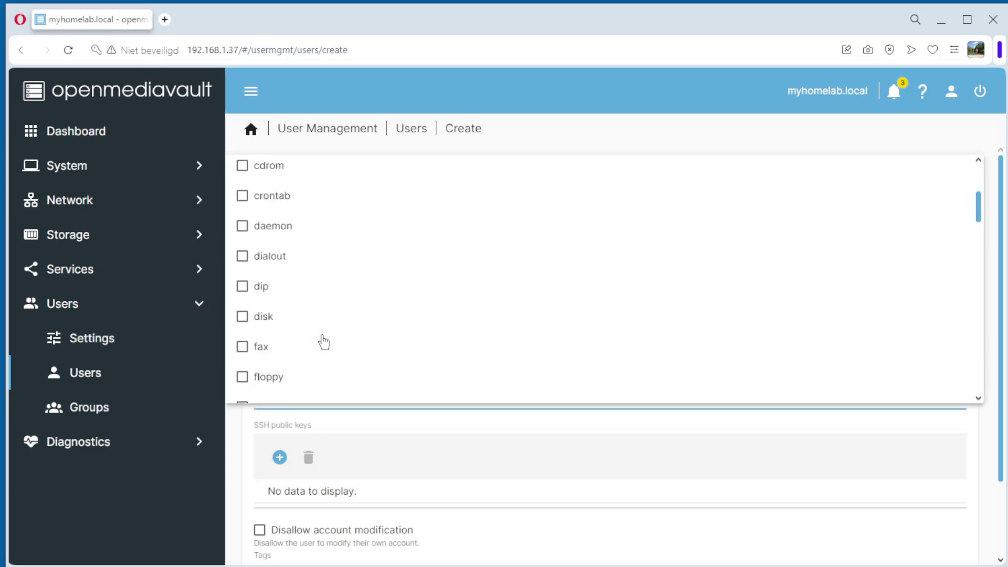
scroll(323, 342, "down", 15)
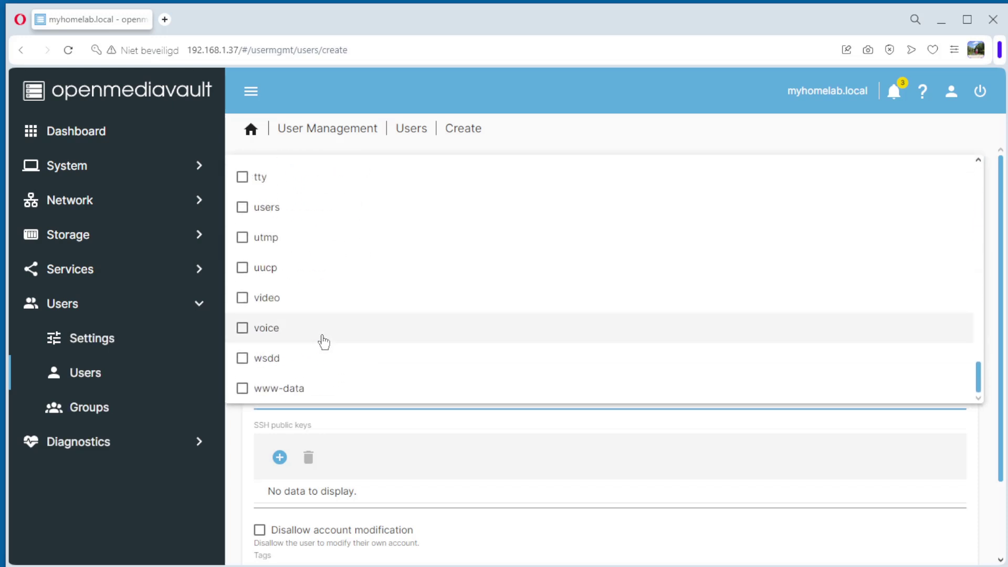
left_click(245, 209)
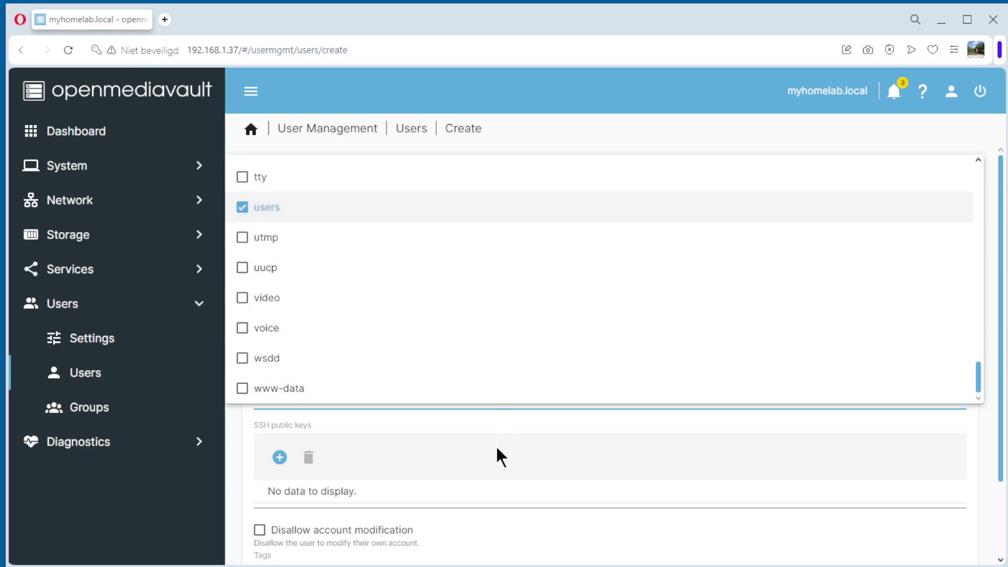
left_click(595, 452)
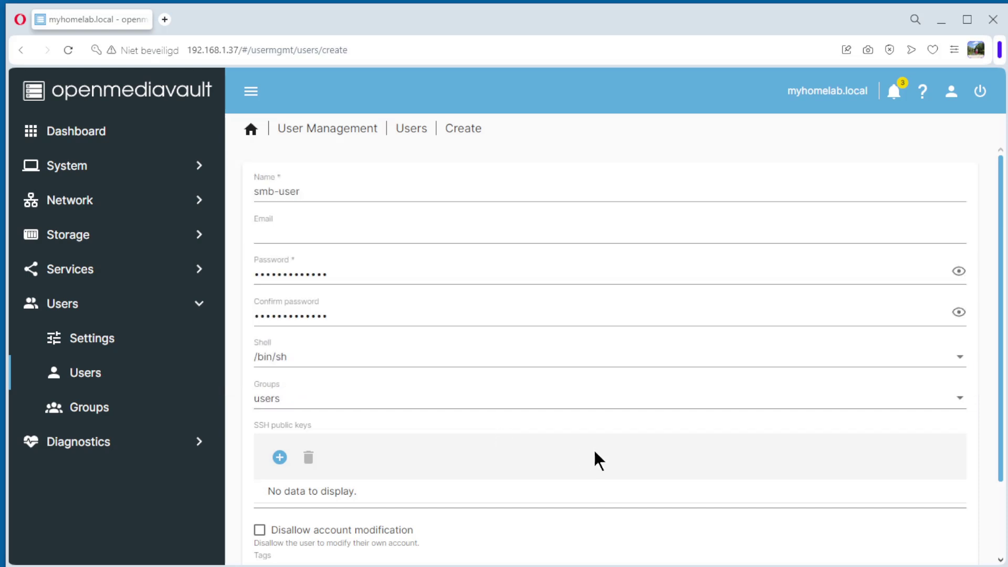
scroll(595, 453, "down", 2)
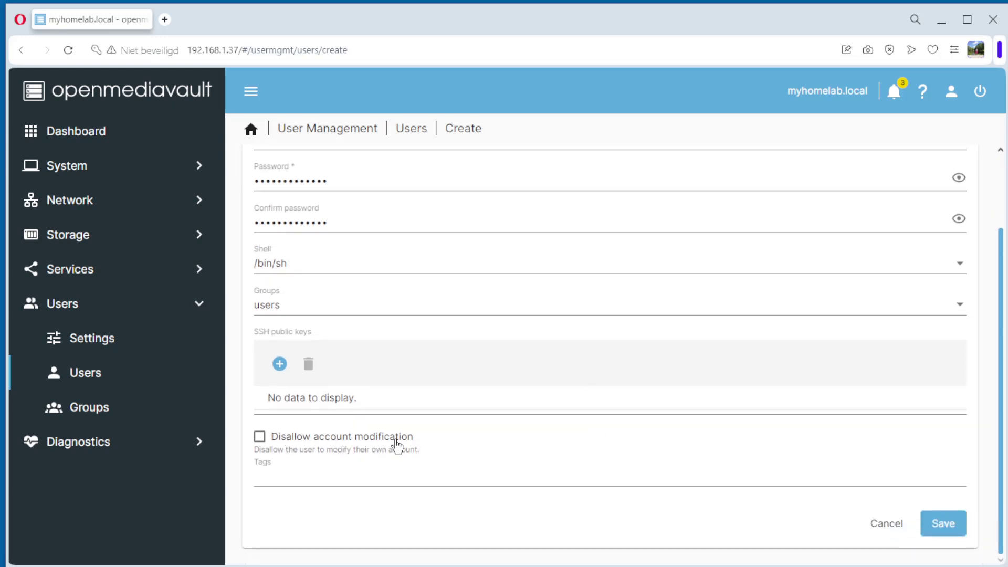
left_click(260, 438)
Save smb-user and apply the pending configuration changes.
left_click(940, 526)
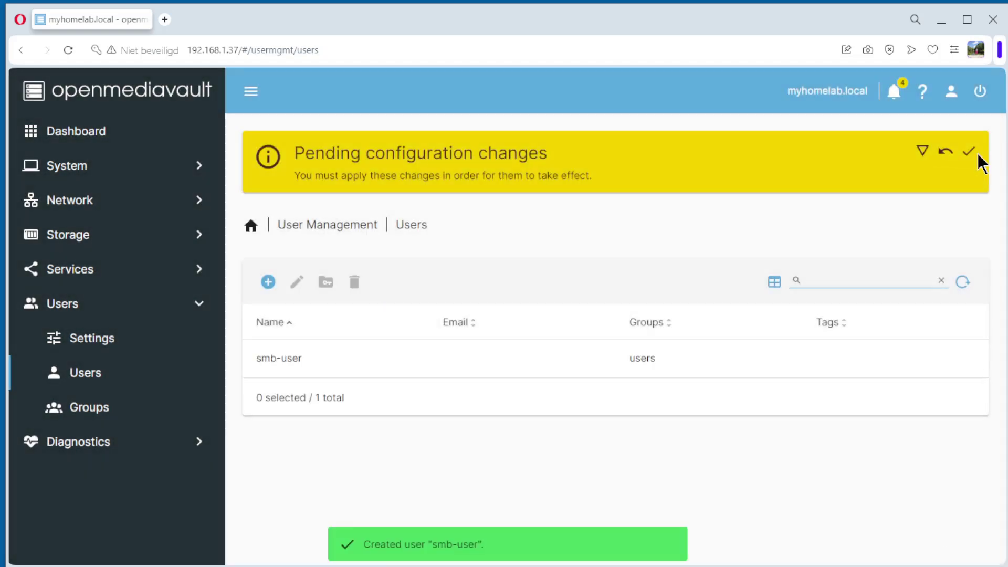
left_click(969, 152)
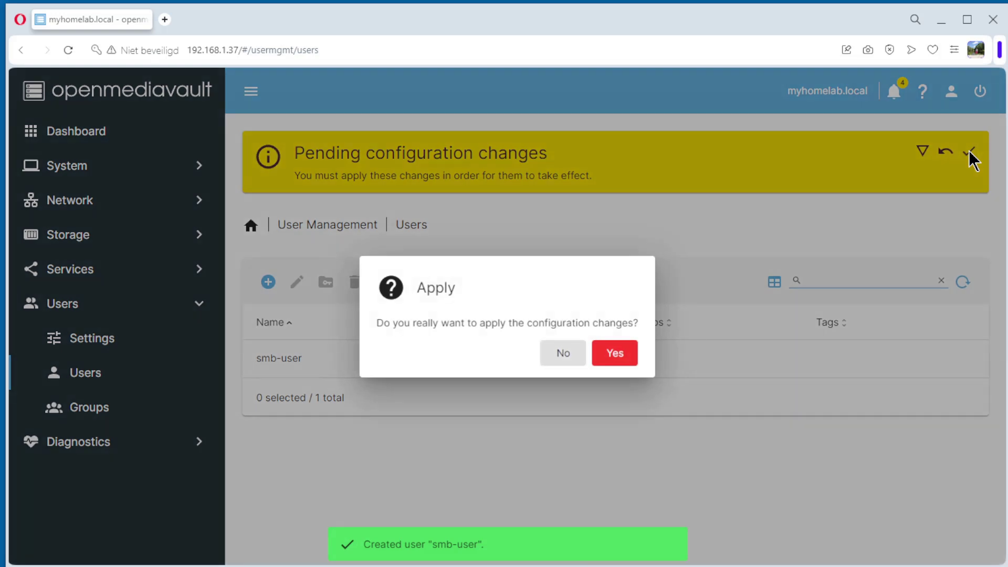
left_click(619, 354)
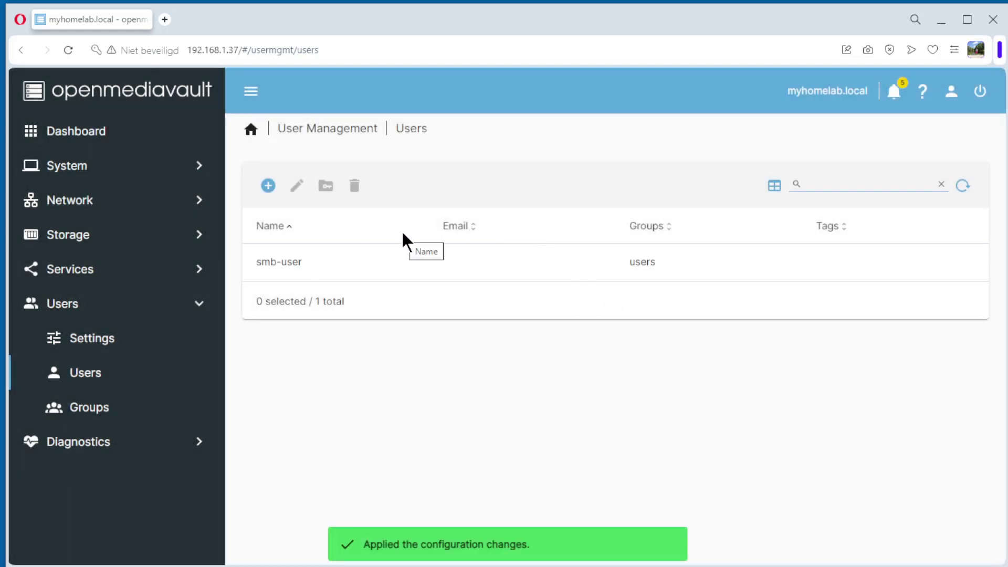
left_click(398, 261)
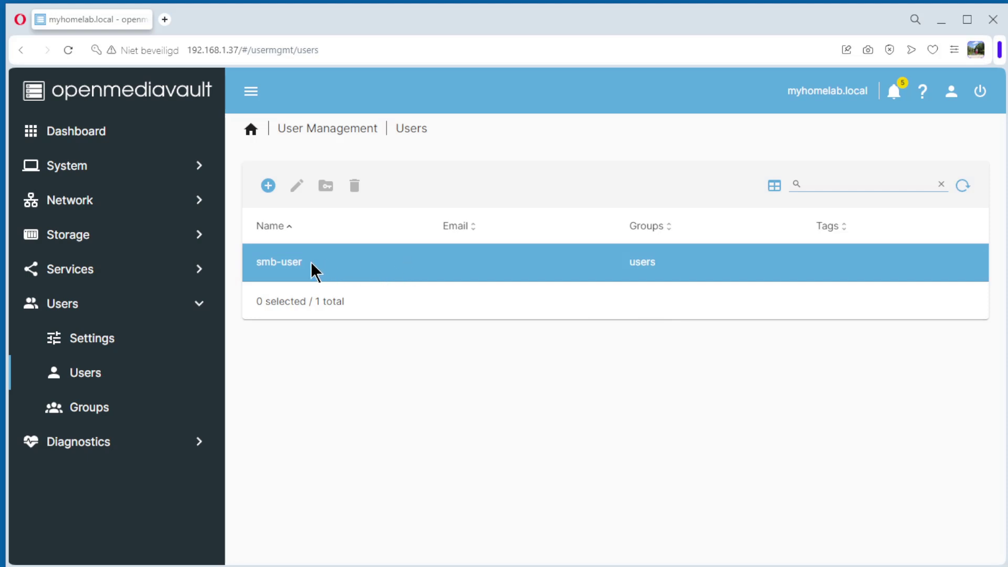
Go to the Services > SMB/CIFS > Shares list.
left_click(68, 272)
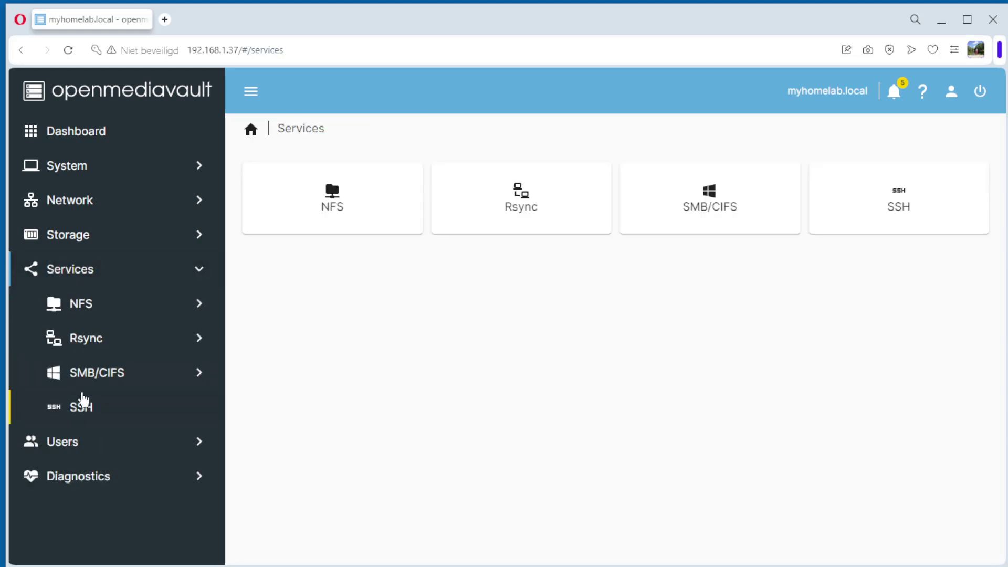
left_click(87, 379)
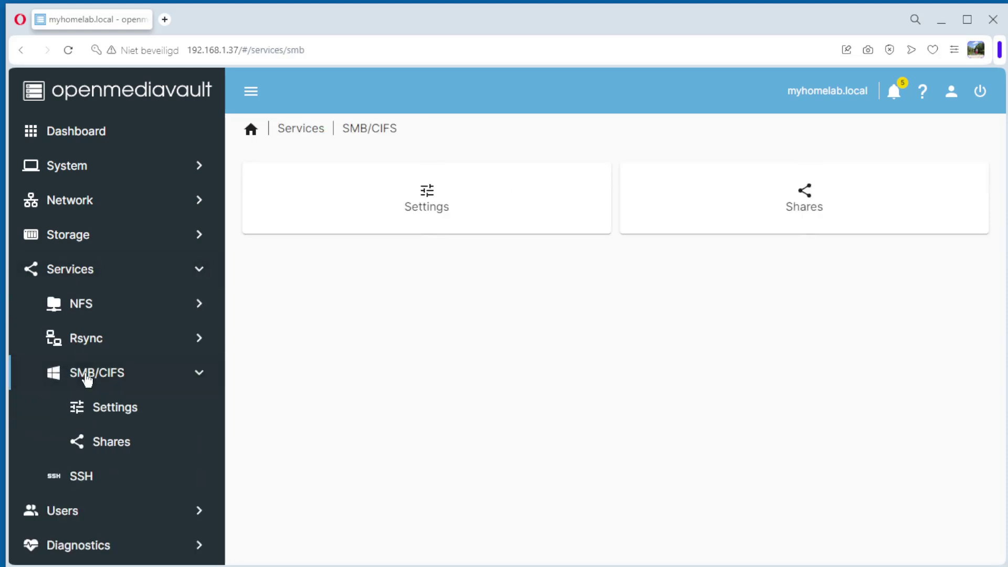
left_click(107, 446)
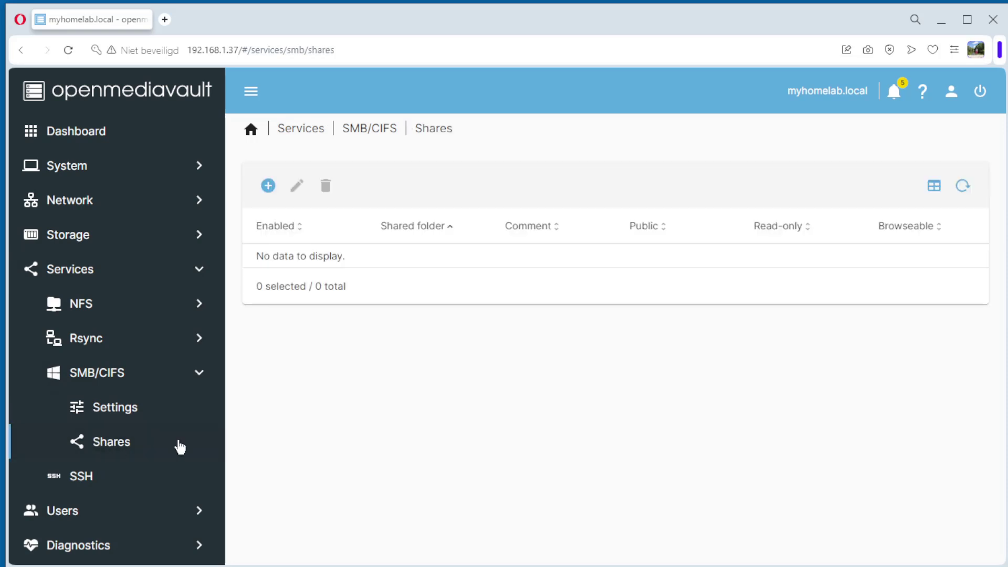
Add a share for smb-share [SMB] with comment smb and Public set to No.
left_click(268, 186)
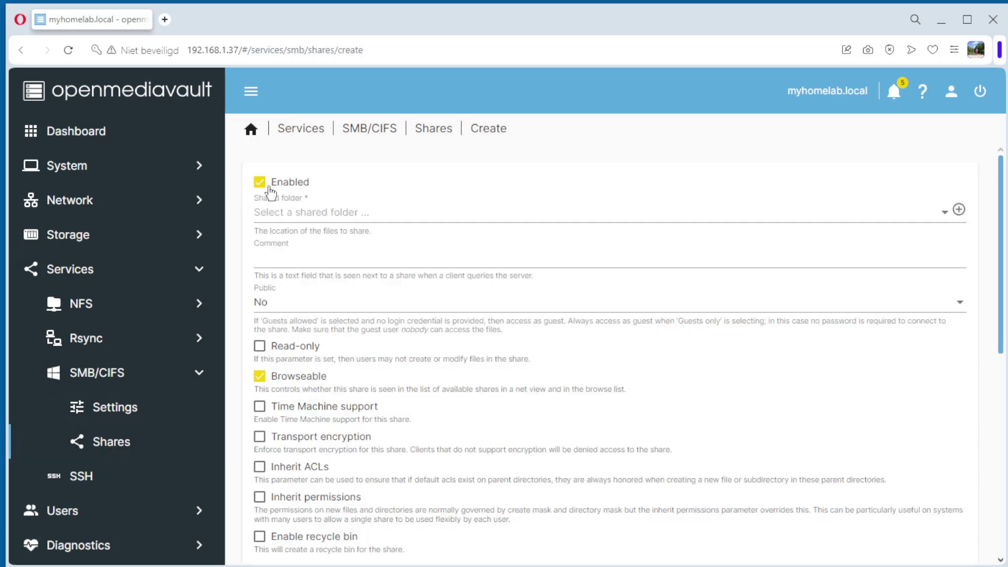
left_click(307, 217)
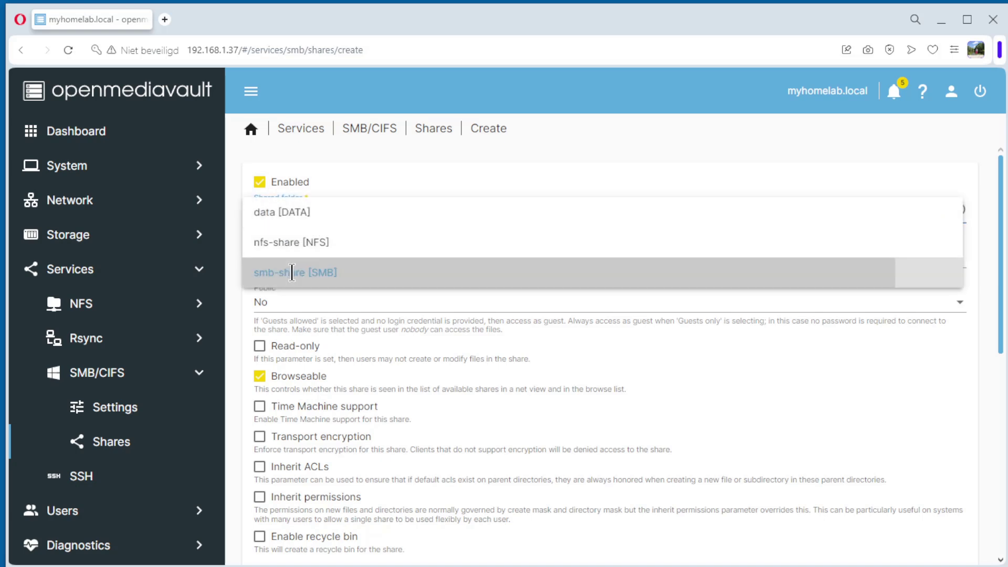
left_click(294, 277)
left_click(302, 256)
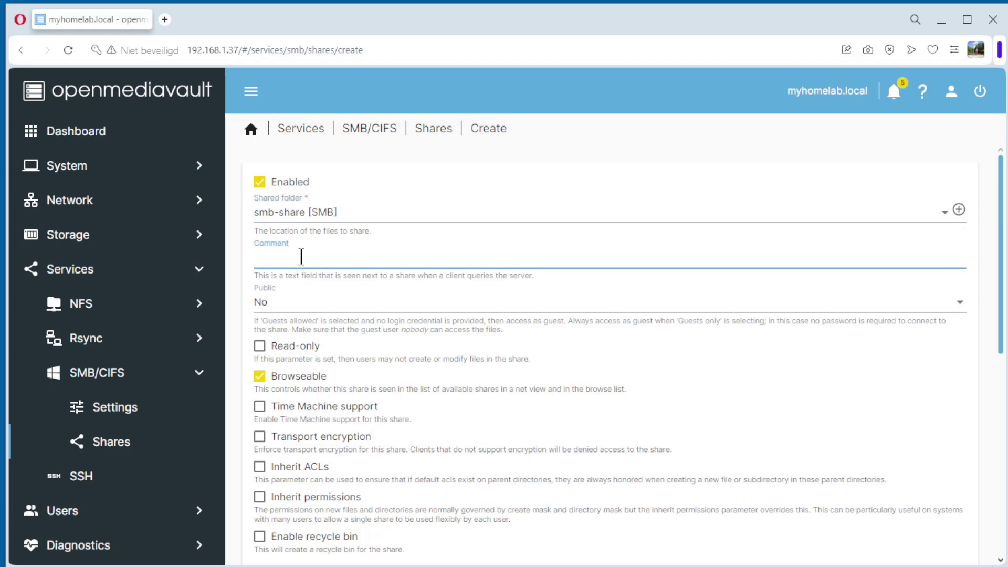
type("smb")
left_click(282, 304)
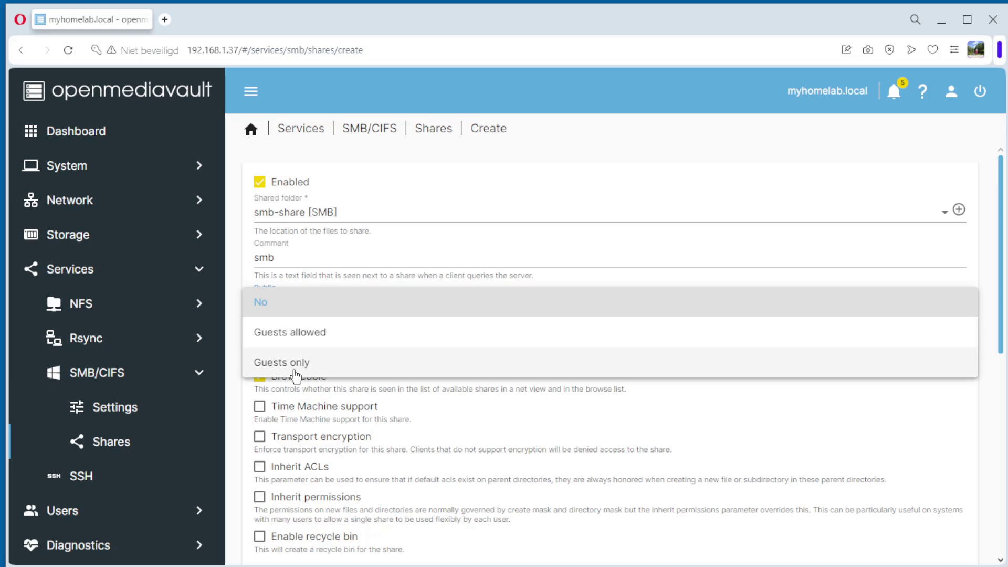
left_click(263, 308)
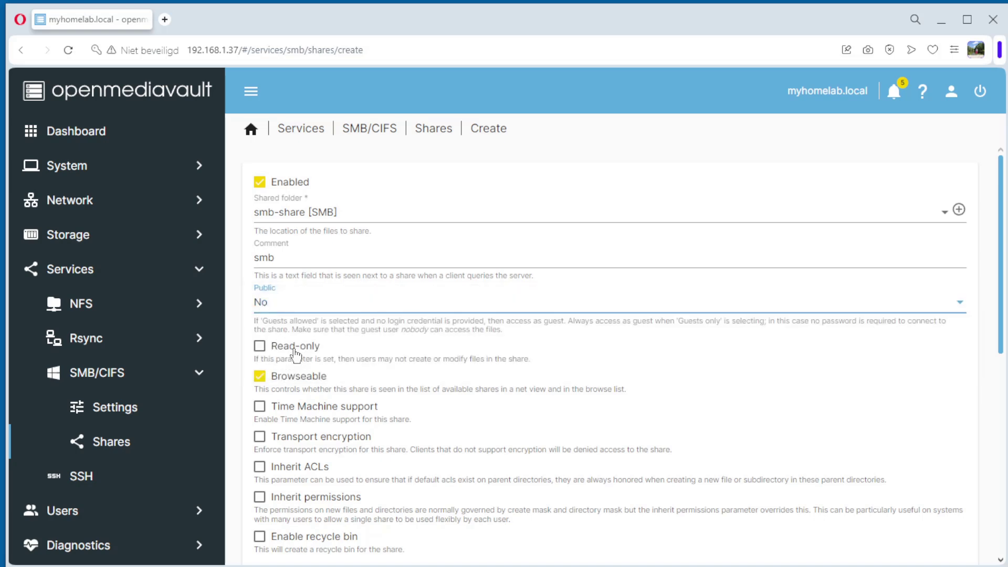
scroll(300, 412, "down", 3)
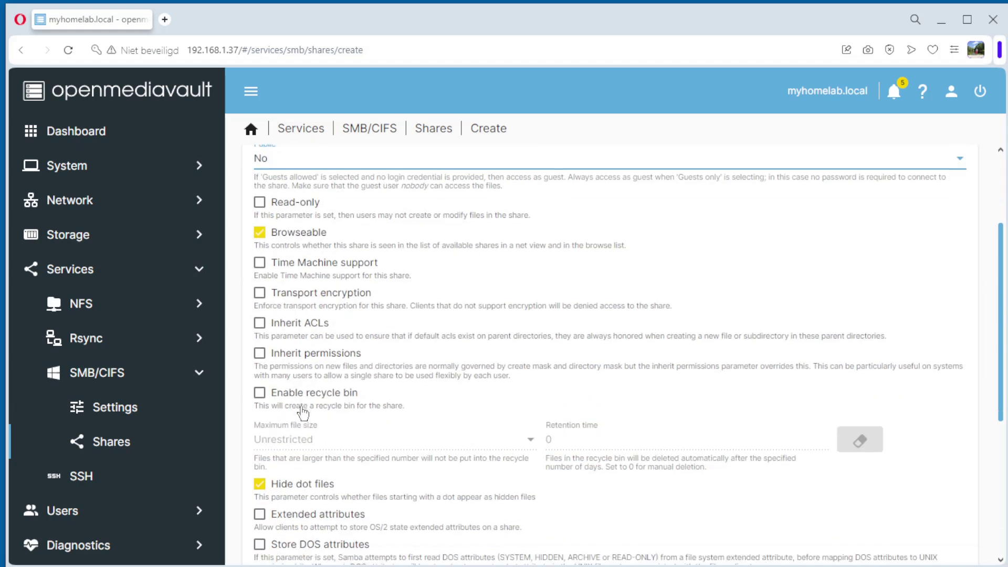
scroll(303, 413, "down", 6)
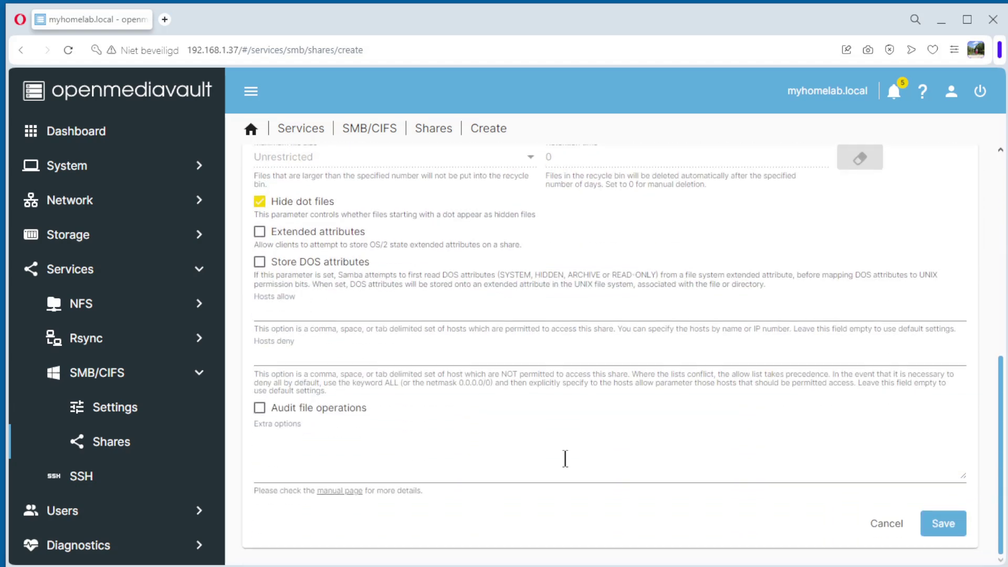
left_click(951, 525)
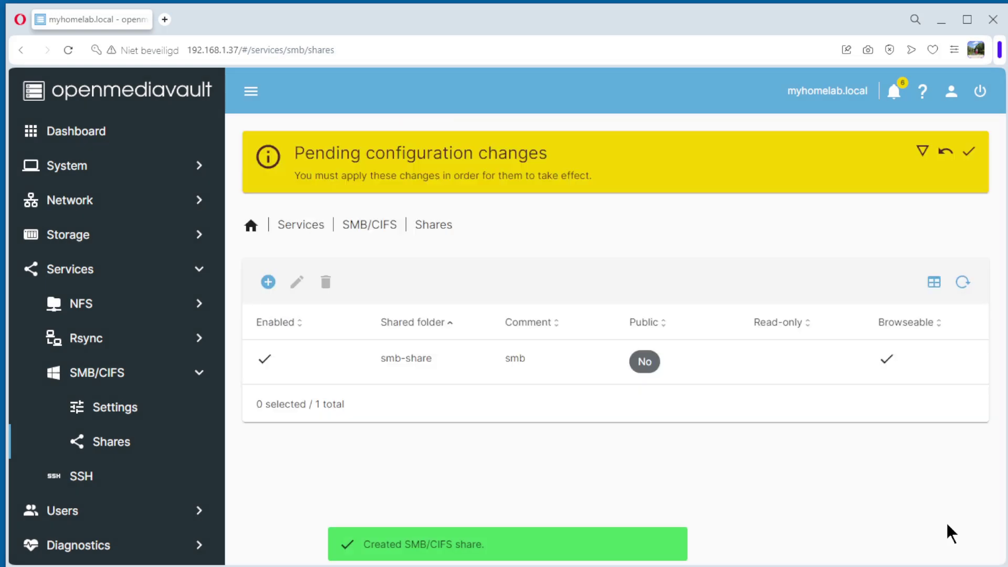
Apply the SMB share changes and bring Windows File Explorer into view.
left_click(969, 153)
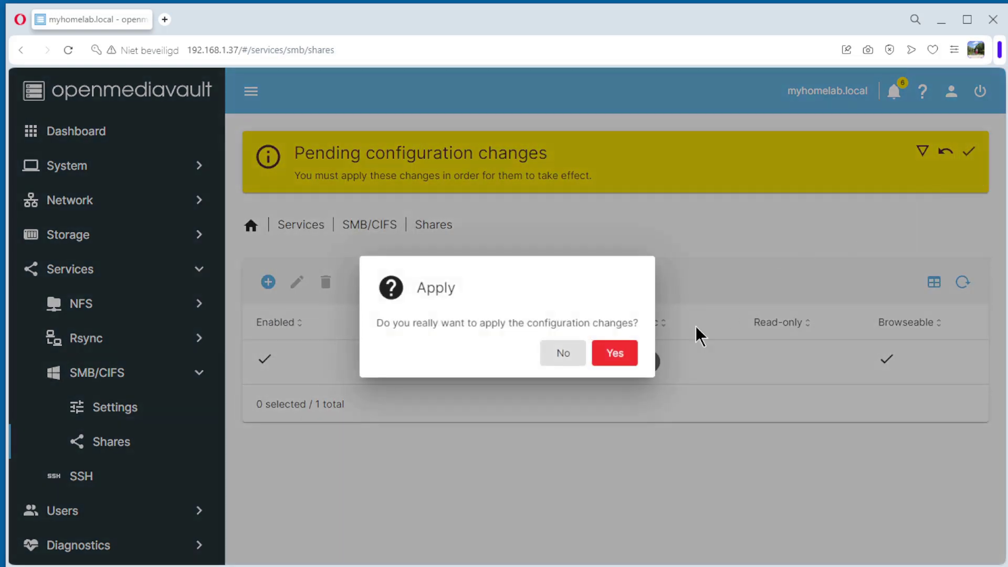
left_click(617, 351)
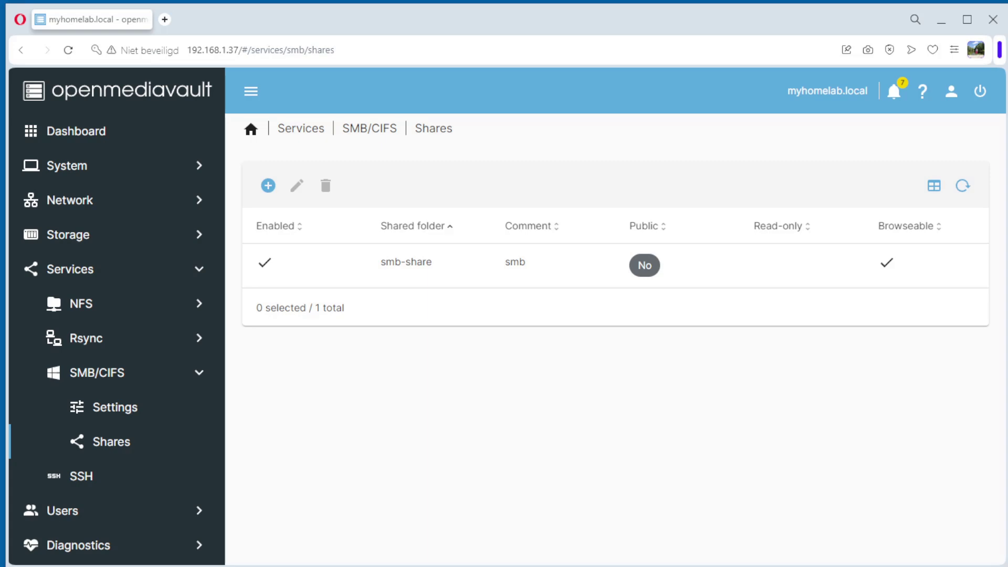
left_click_drag(1007, 94, 328, 25)
left_click(203, 126)
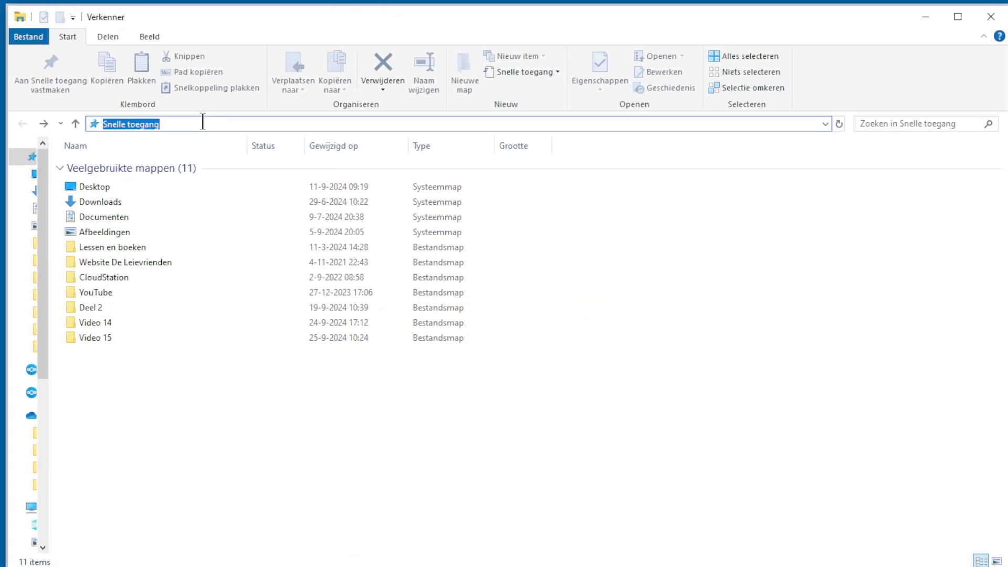
Navigate File Explorer to \\192.168.1.37\smb-share.
type("\\")
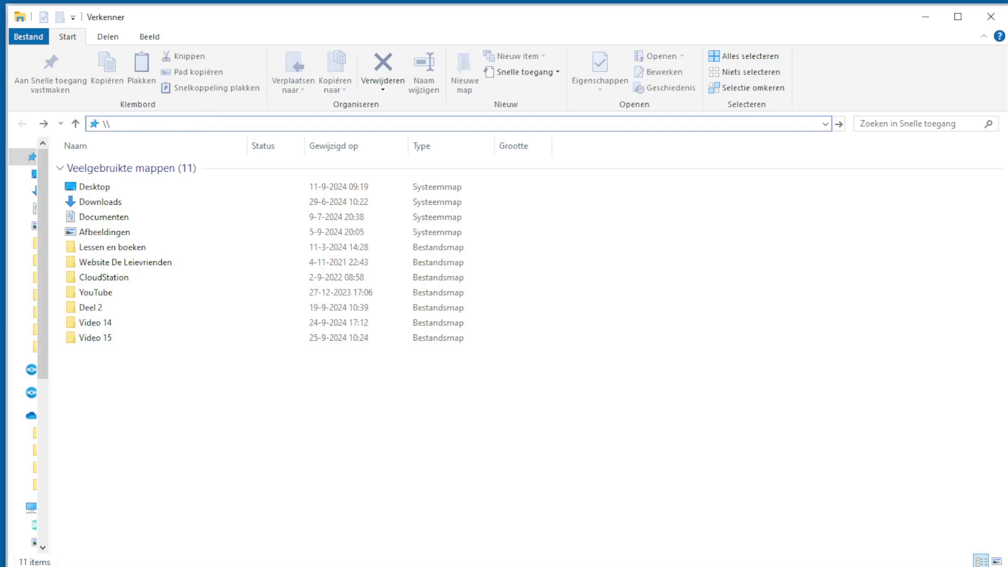
type("192.16")
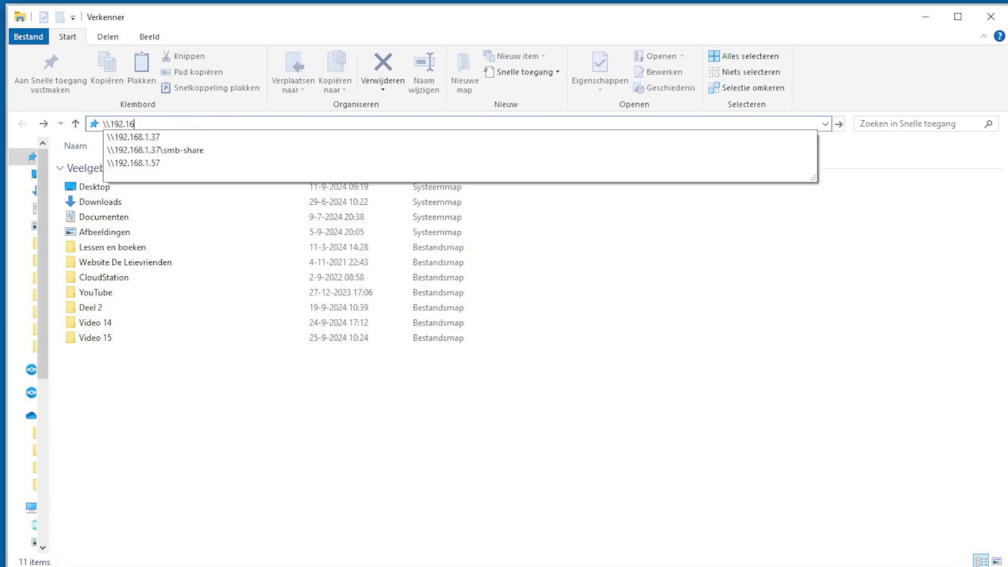
type("8.1.37")
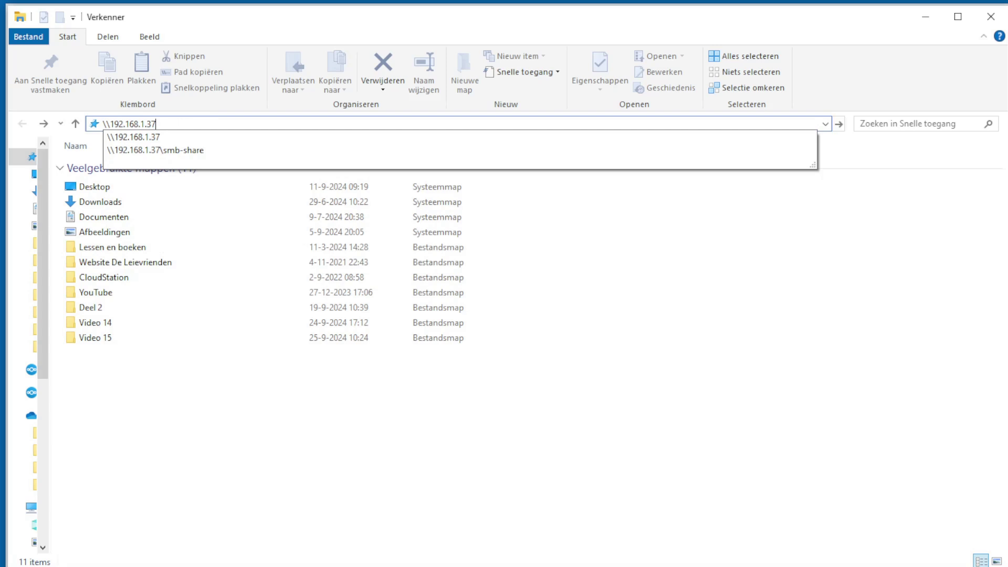
type("\\smb")
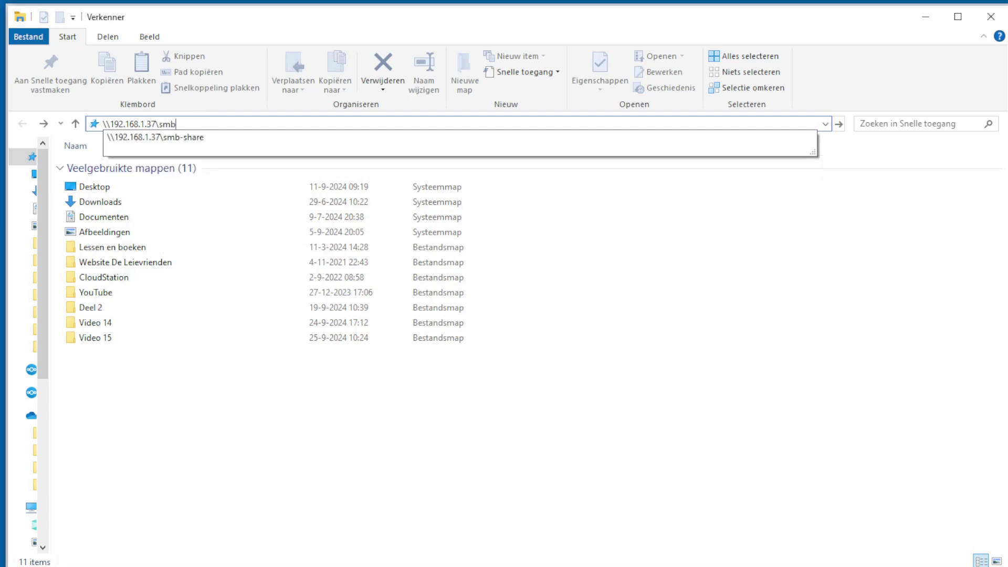
type("-share")
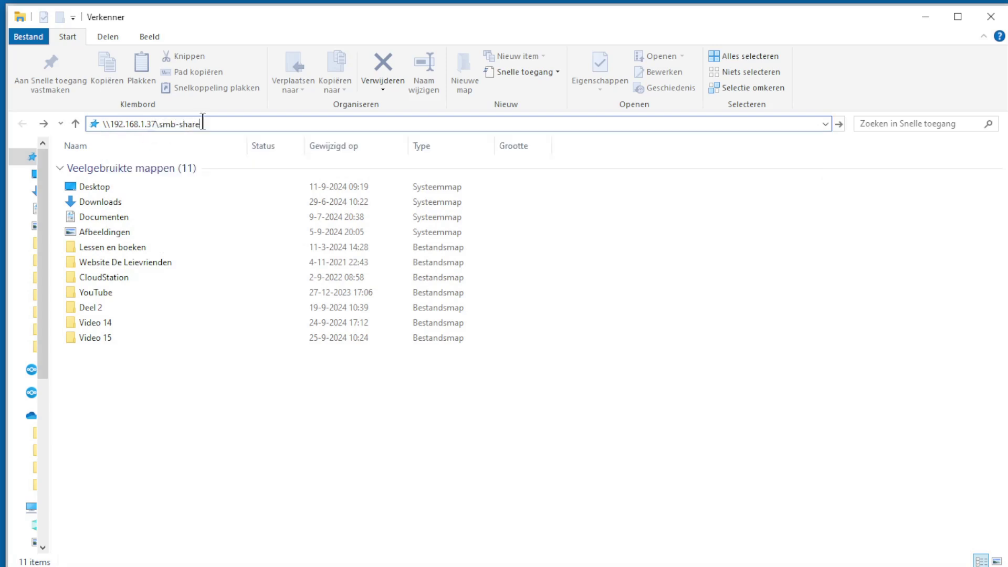
key("Return")
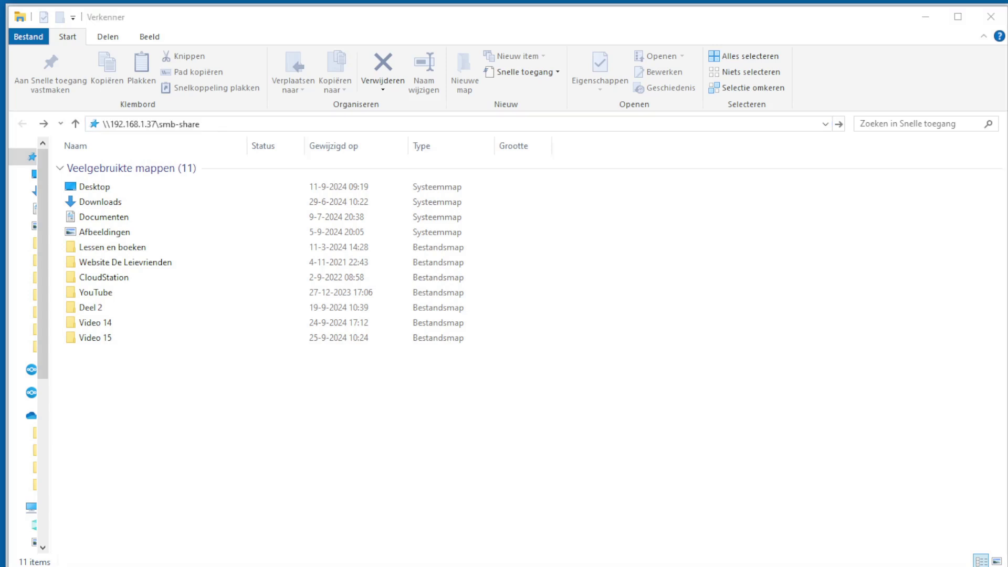
left_click_drag(862, 234, 360, 171)
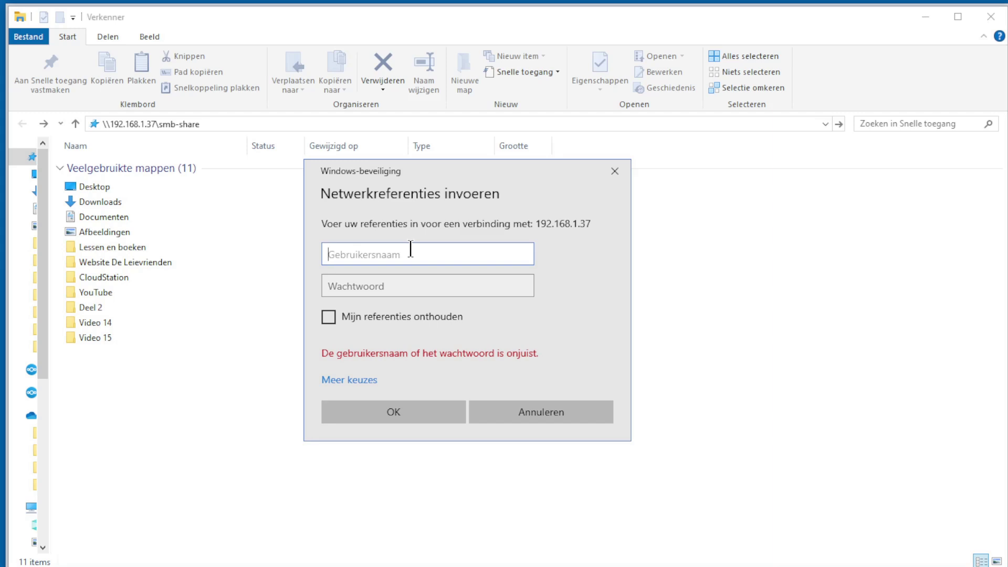
Sign in as smb-user with its password to open the share.
type("smb-user")
left_click(397, 288)
type("•••••••")
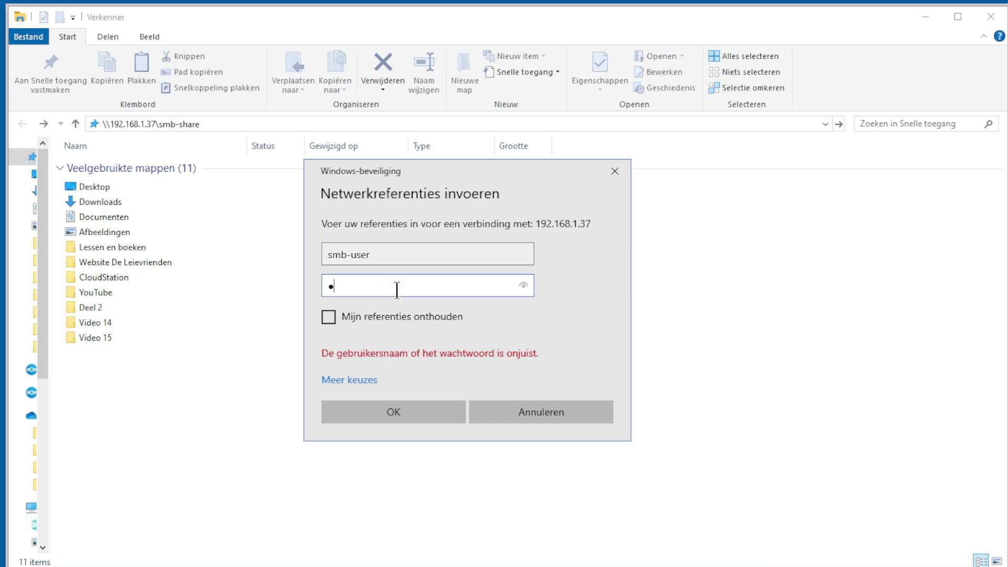
type("••••••")
left_click(388, 419)
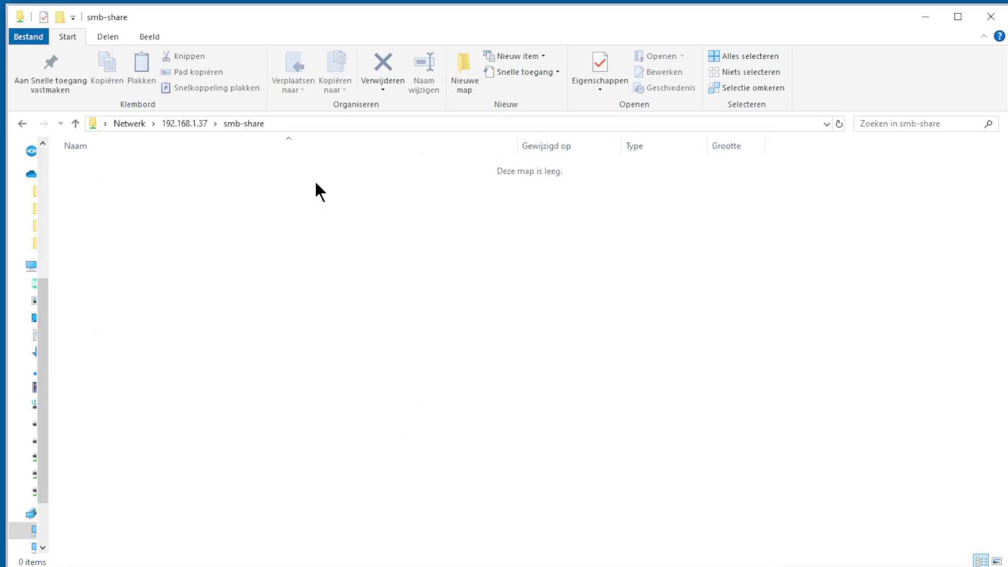
Create a new folder named test inside smb-share.
right_click(251, 258)
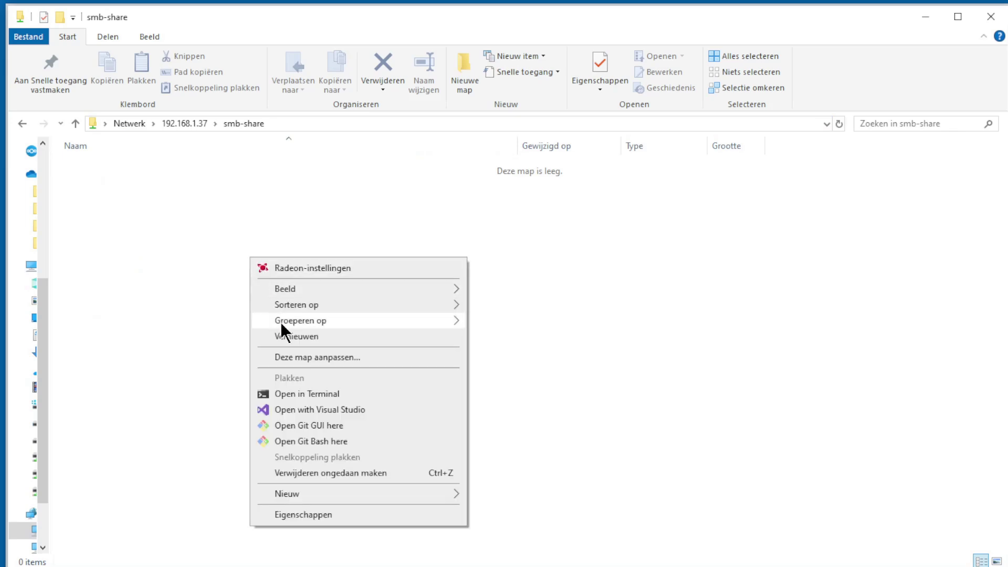
mouse_move(401, 495)
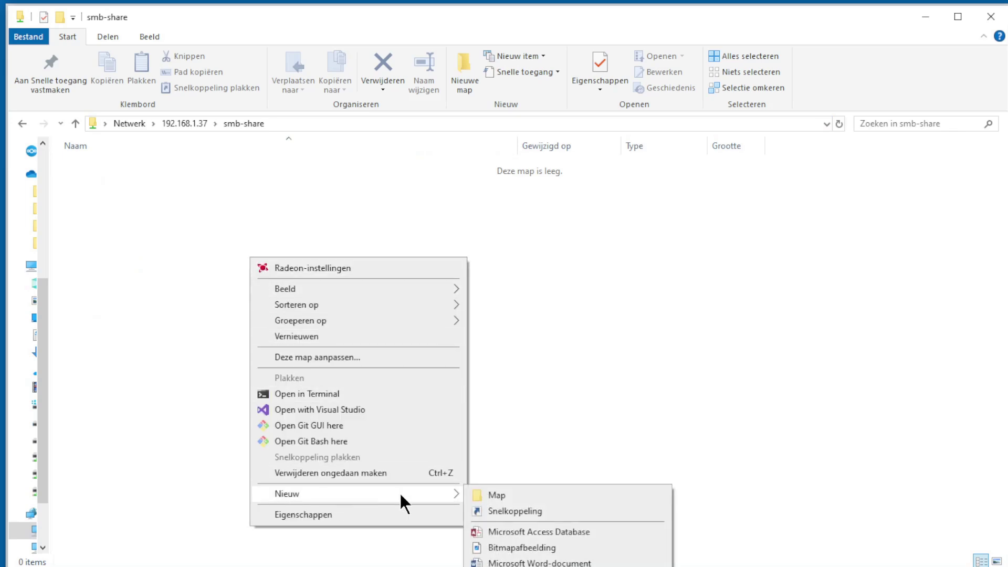
left_click(510, 495)
type("test")
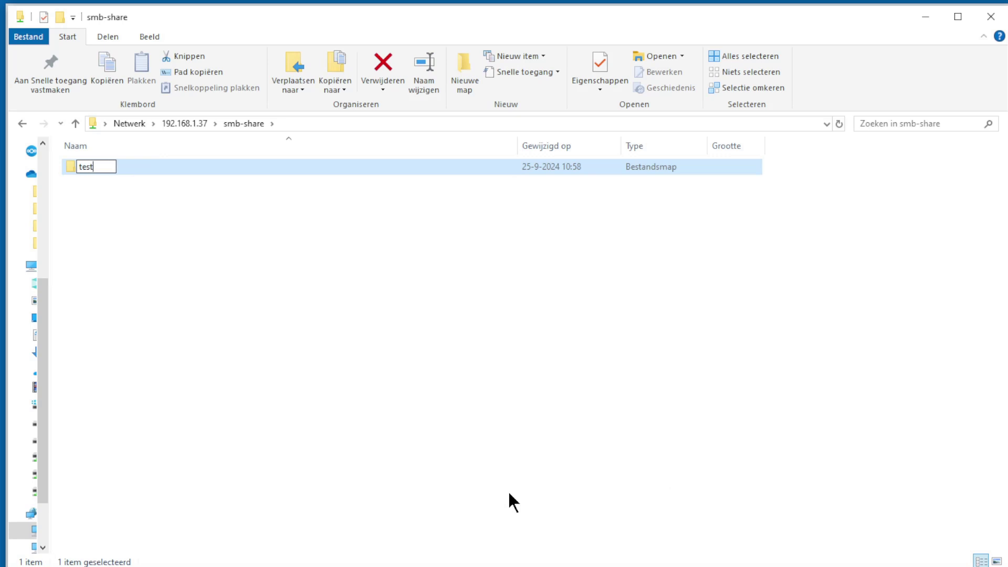
key("Return")
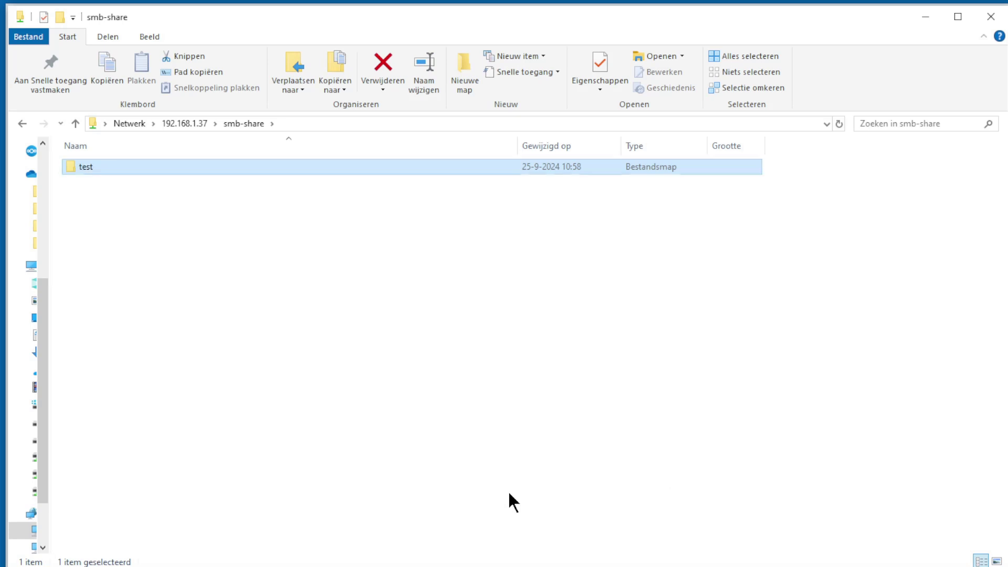
Inside the test folder, create an empty text document test.txt and open it in Notepad++.
double_click(87, 164)
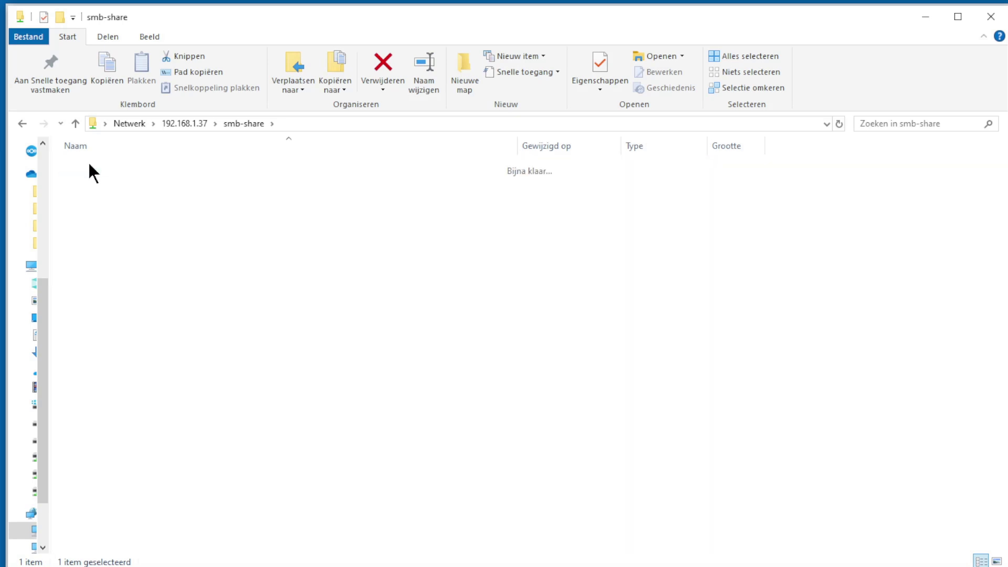
right_click(294, 300)
mouse_move(383, 553)
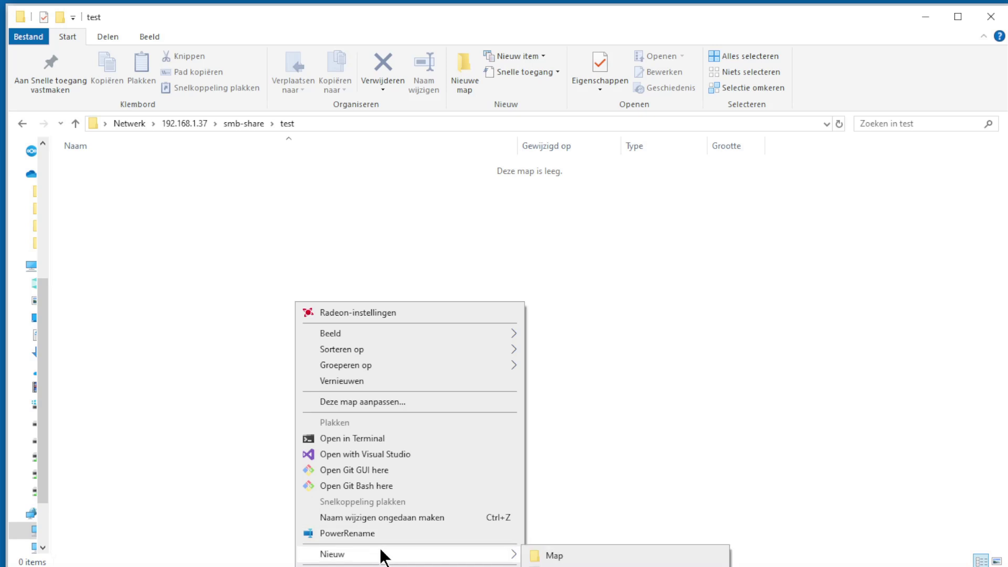
left_click(578, 565)
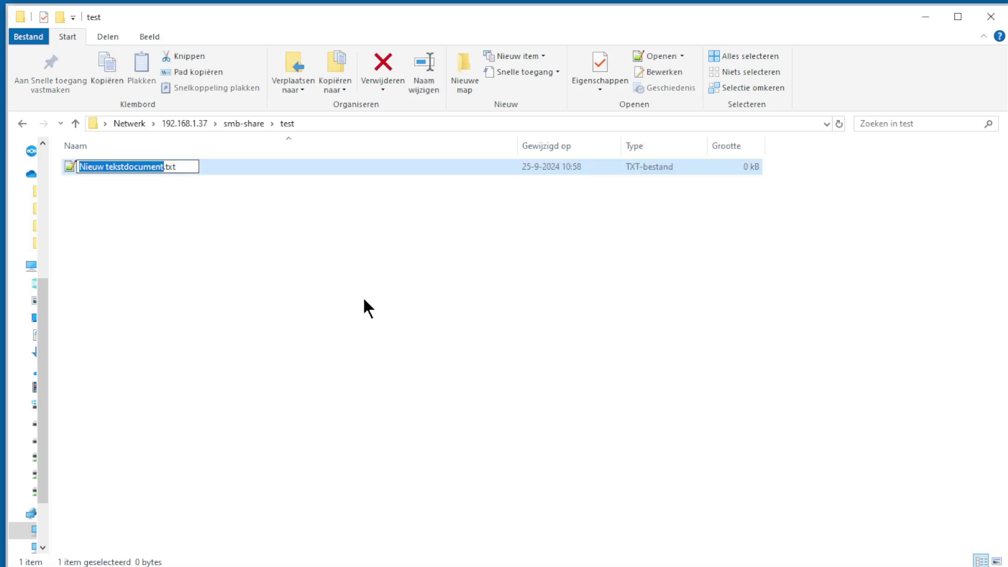
type("test")
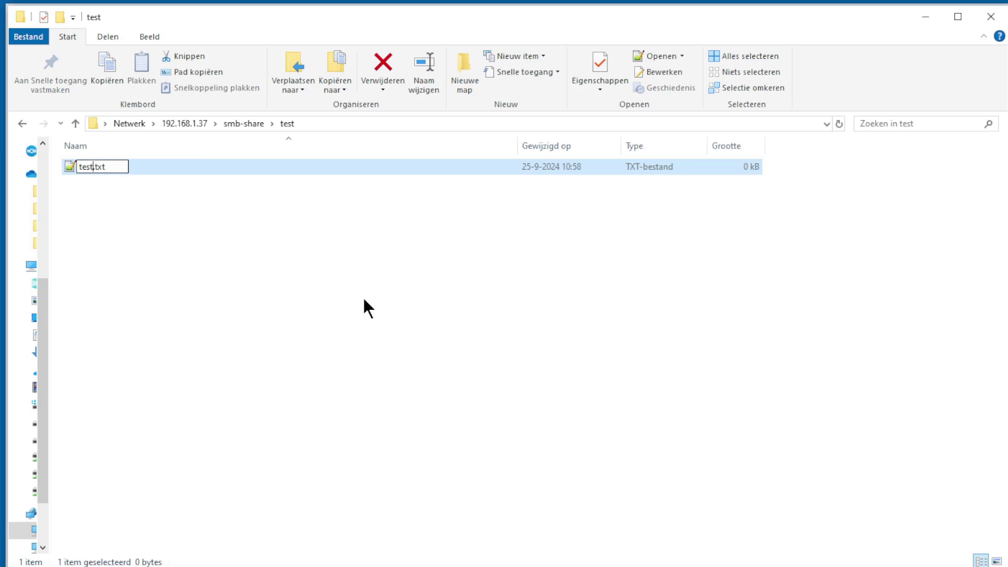
key("Return")
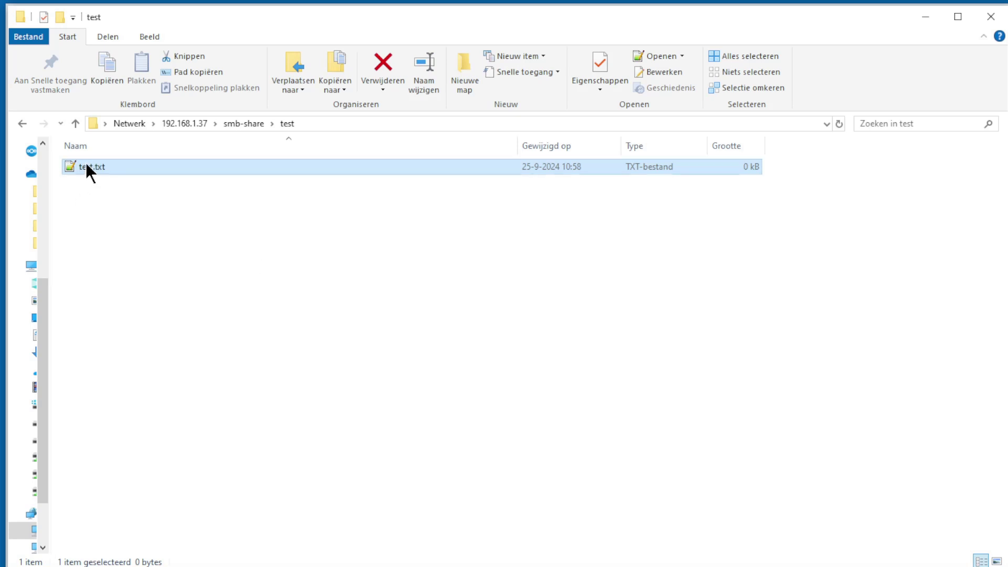
double_click(87, 167)
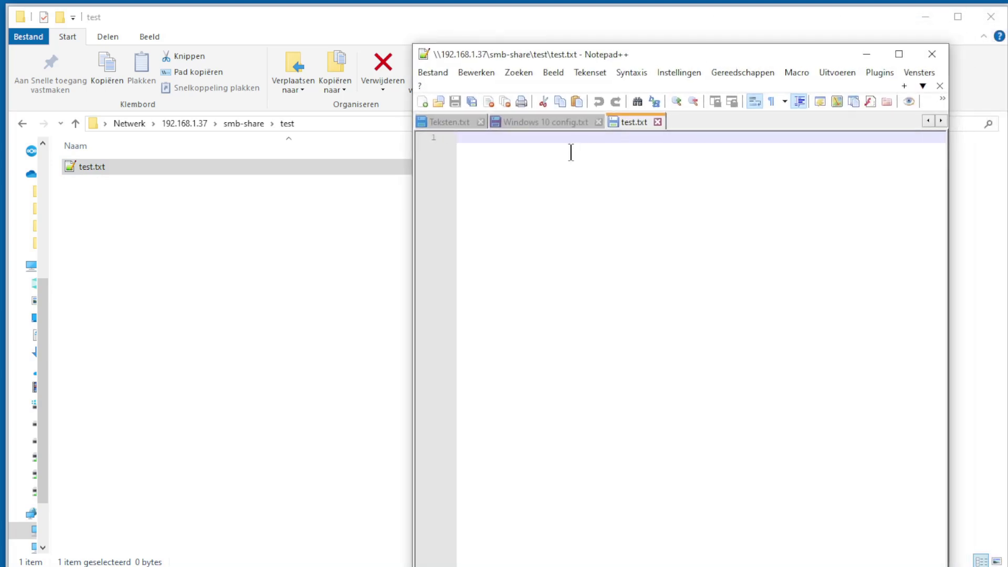
Write 'SMB test on windows' into test.txt and save it to the share.
type("SM")
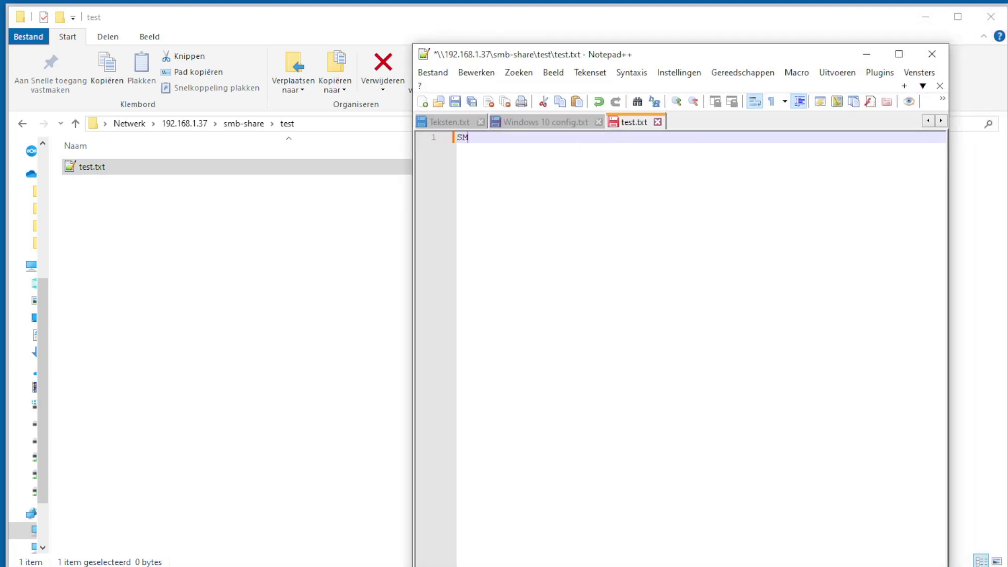
type("B test on windows")
left_click(454, 102)
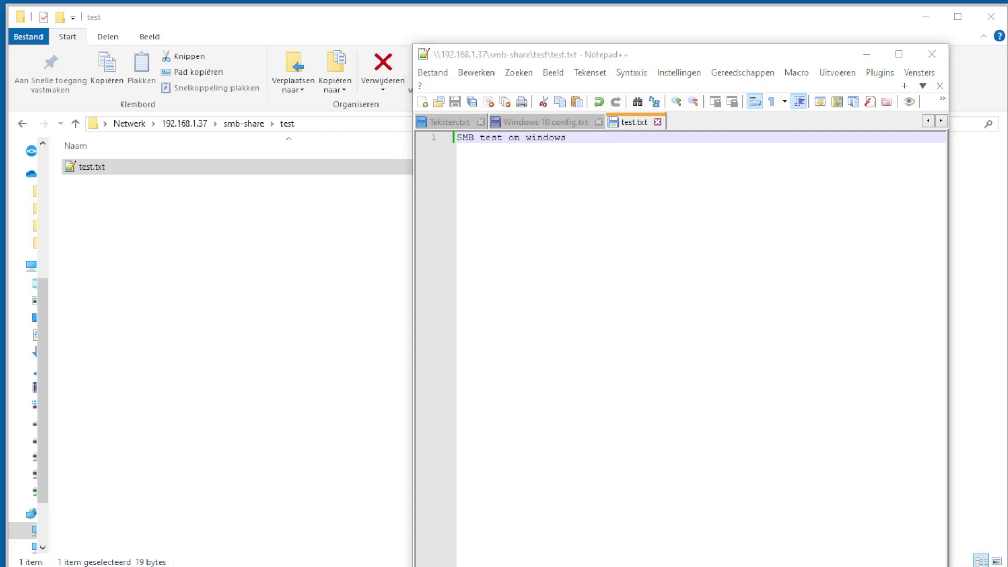
left_click_drag(883, 143, 491, 96)
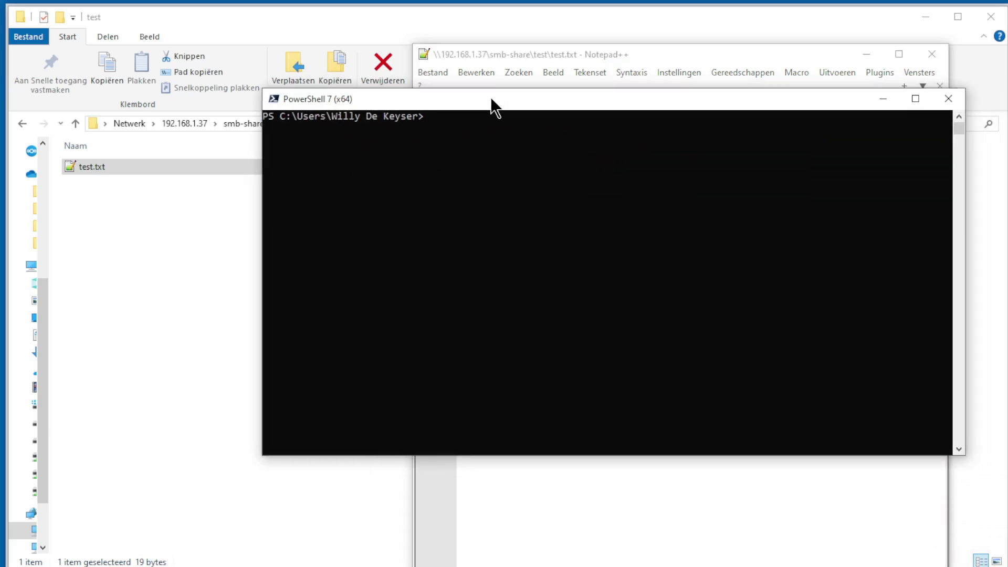
SSH into the server 192.168.1.37 as root with the account password.
type("ssh")
key("Right")
key("Return")
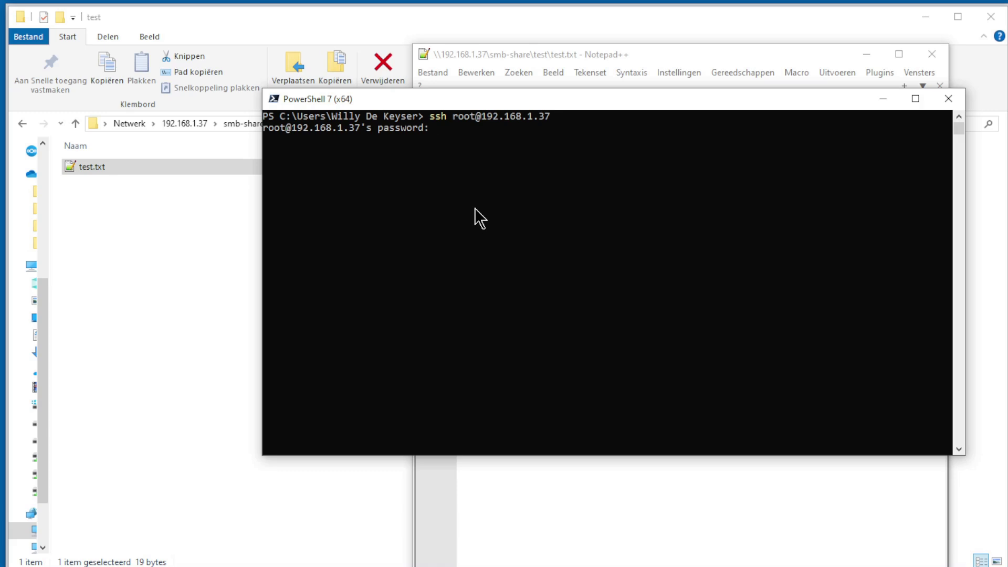
key("Return")
Go up to the root directory, then into /srv, listing each directory's contents.
type("cd ..")
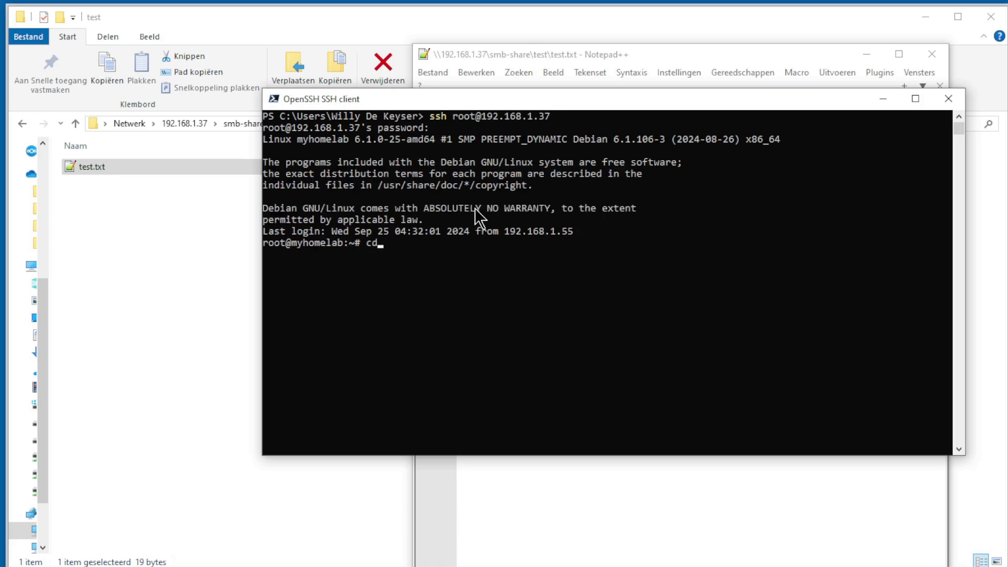
key("Return")
type("ls")
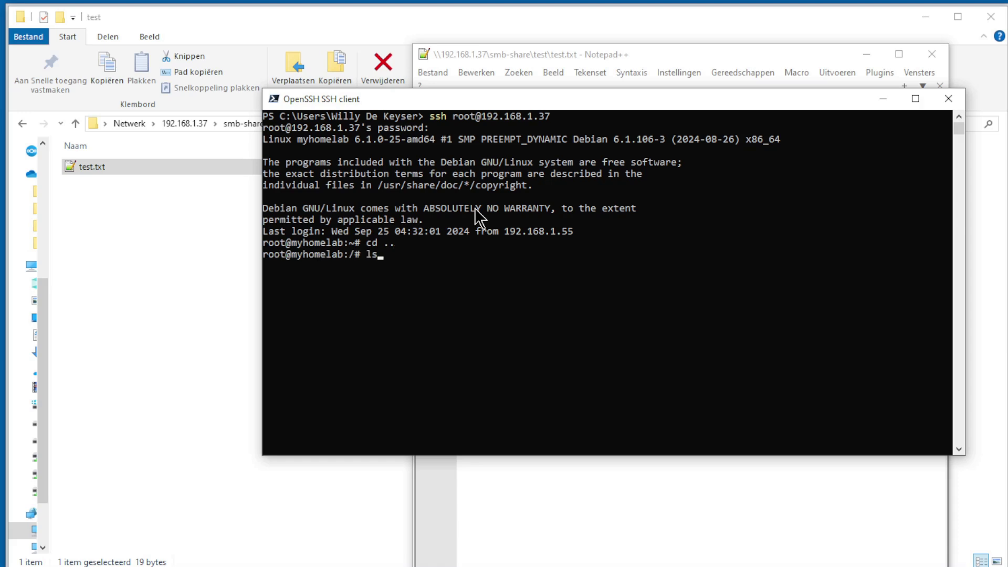
key("Return")
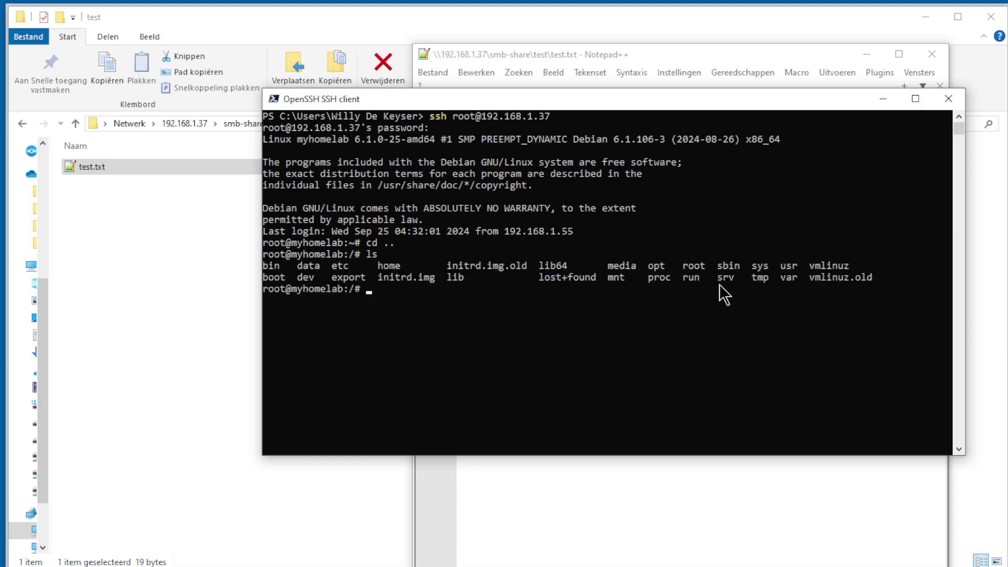
type("cd srv")
key("Return")
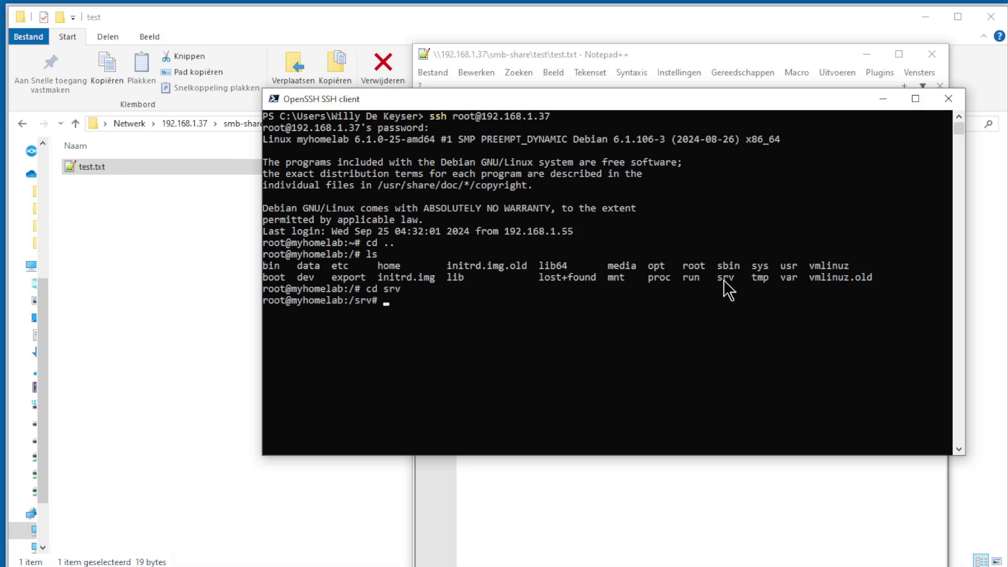
type("ls")
key("Return")
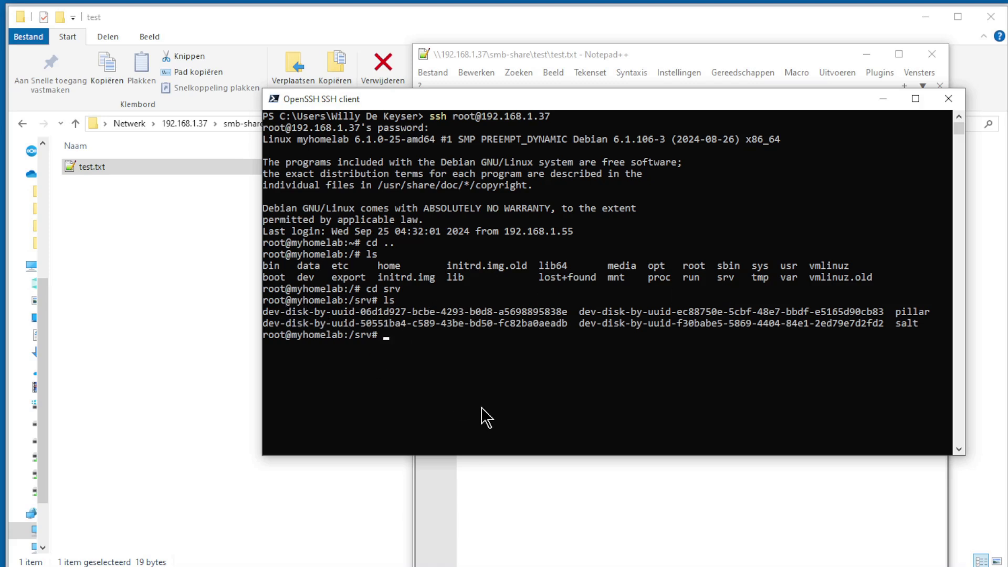
Enter the dev-disk-by-uuid-06… disk directory and list its contents.
type("cd dev")
key("Tab")
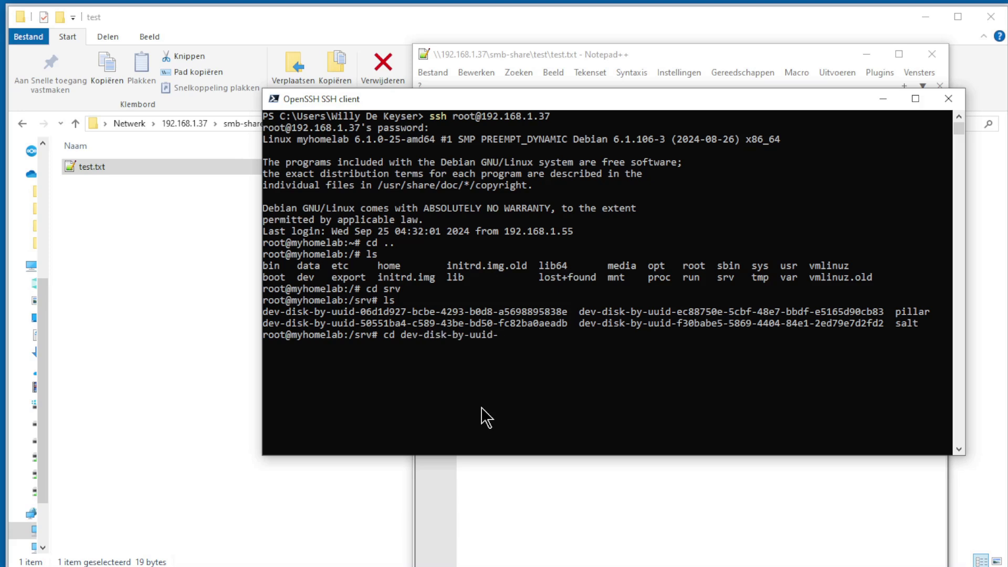
type("06")
key("Tab")
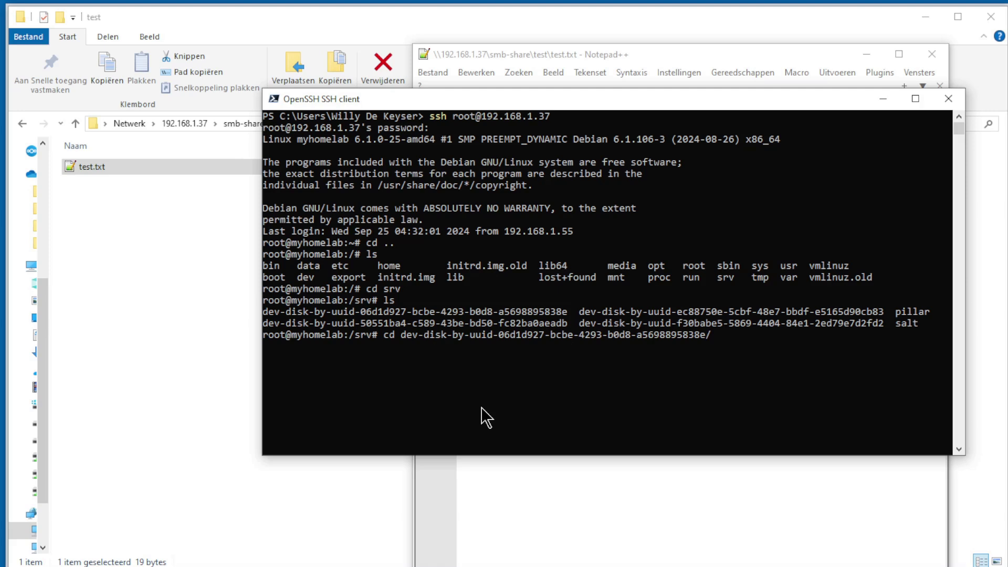
key("Return")
type("ls")
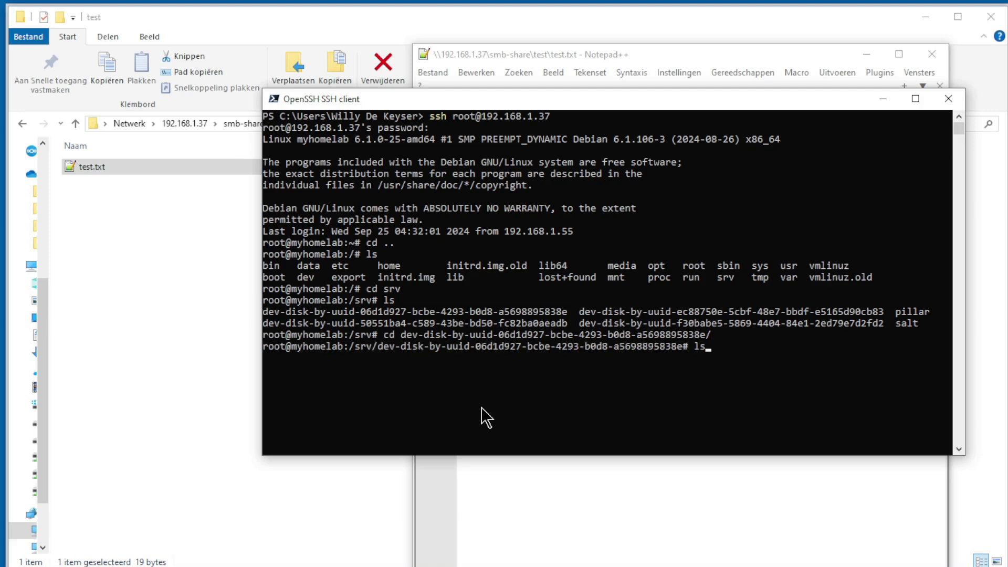
key("Return")
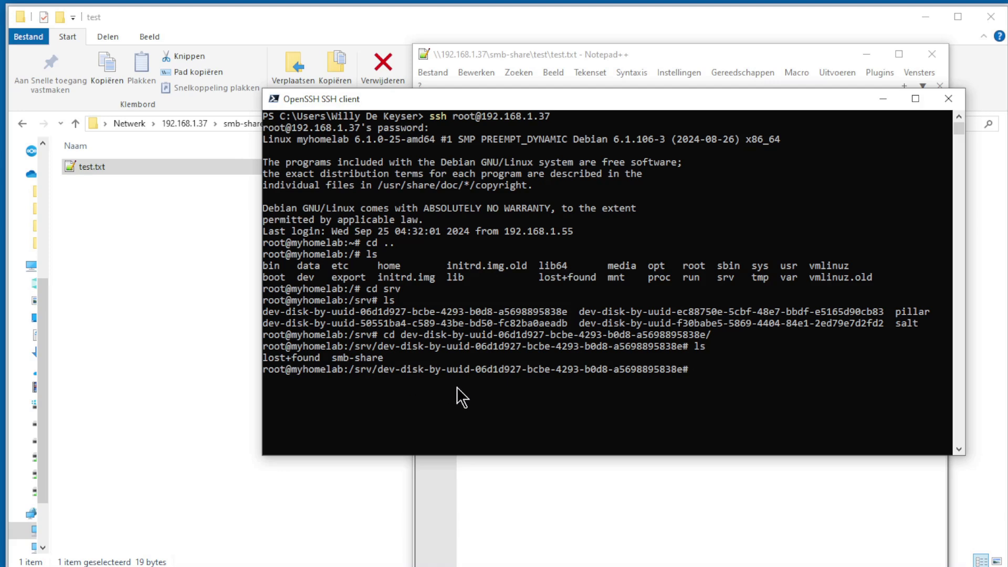
Change into smb-share/test and confirm that test.txt is listed there.
type("cd smb-share")
key("Return")
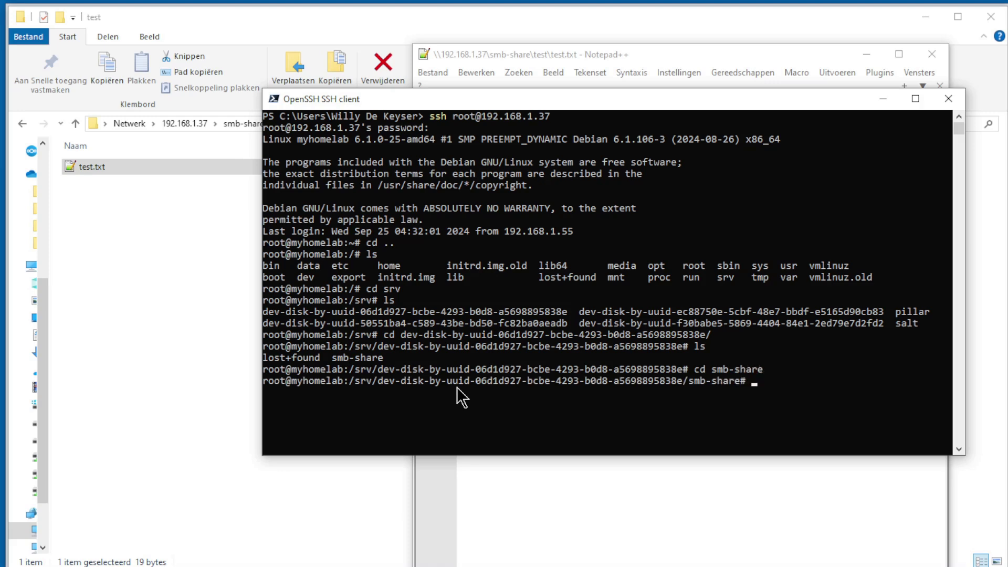
type("ls")
key("Return")
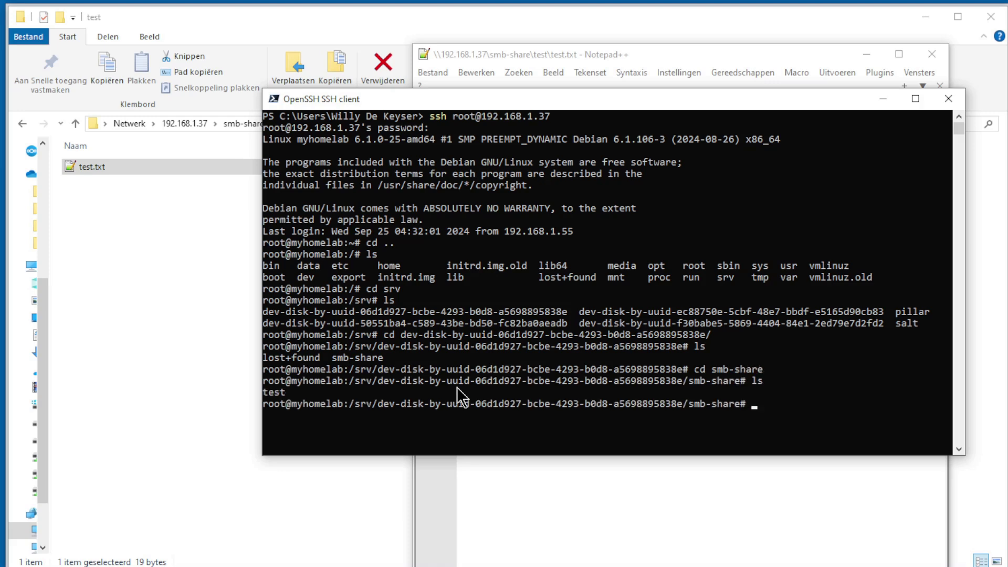
type("cd test")
key("Return")
type("ls")
key("Return")
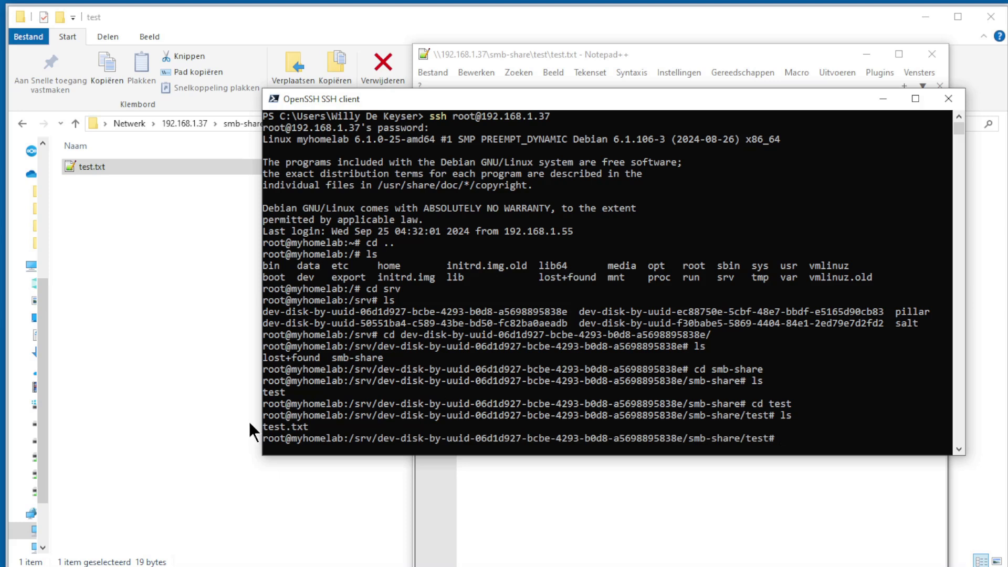
type("nano test.txt")
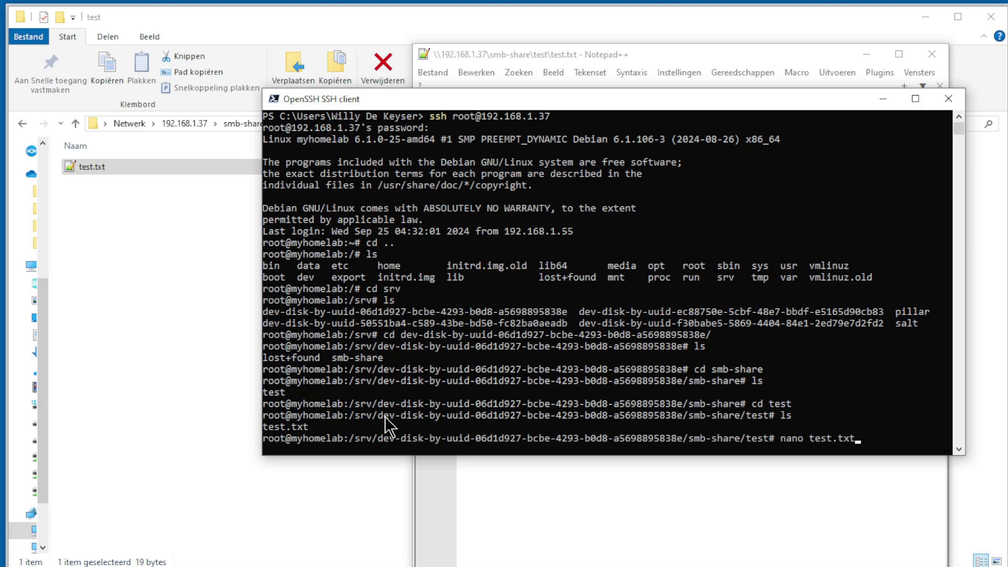
Append a second line 'SMB on Linux' to test.txt in nano and save it.
key("Return")
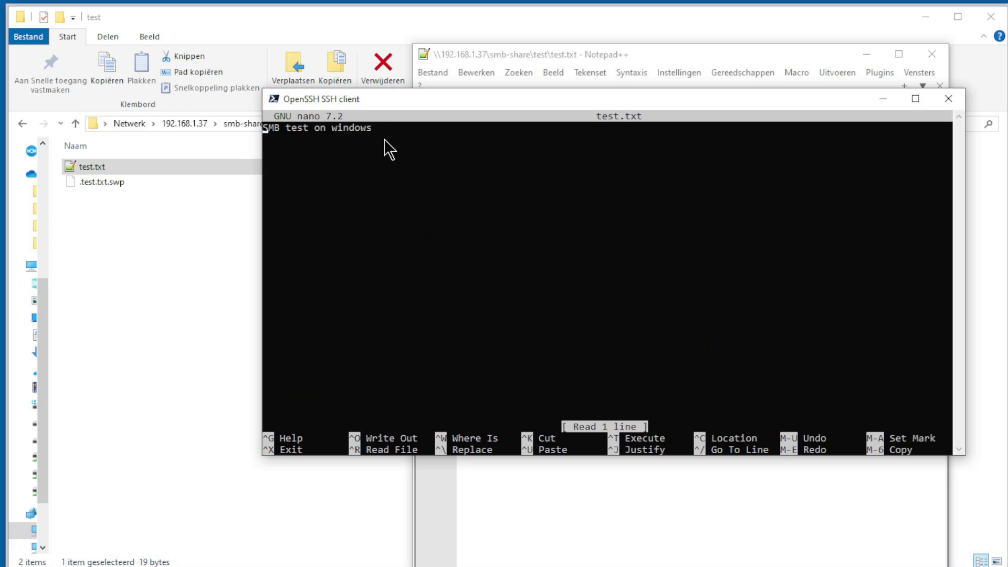
key("Right")
key("Right")
key("Right")
key("Right")
key("Right")
key("Right")
key("Right")
key("Right")
key("Right")
key("Right")
key("Right")
key("Right")
key("Right")
key("Right")
key("Right")
key("Right")
key("Right")
key("Return")
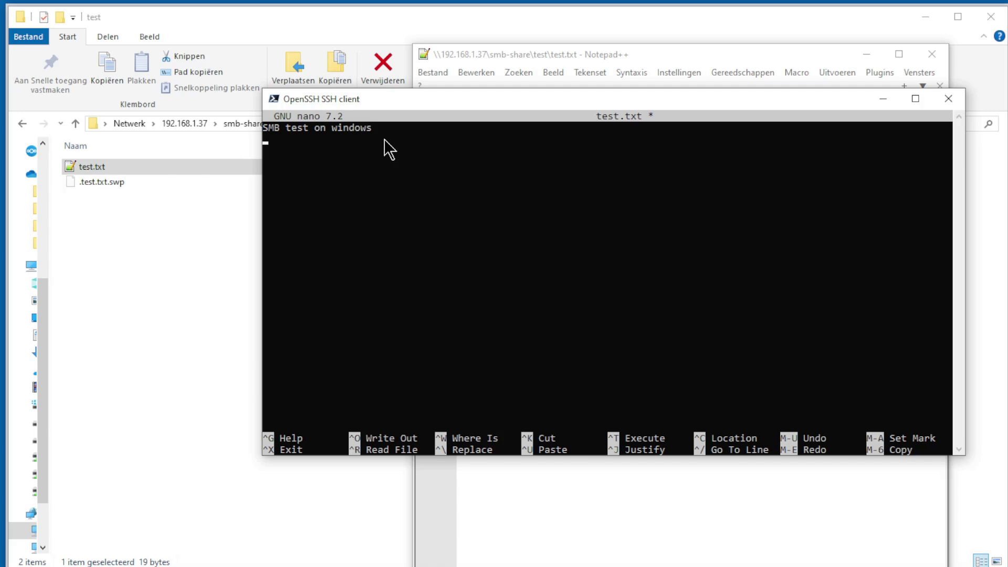
type("SMB on Linux")
key("ctrl+x")
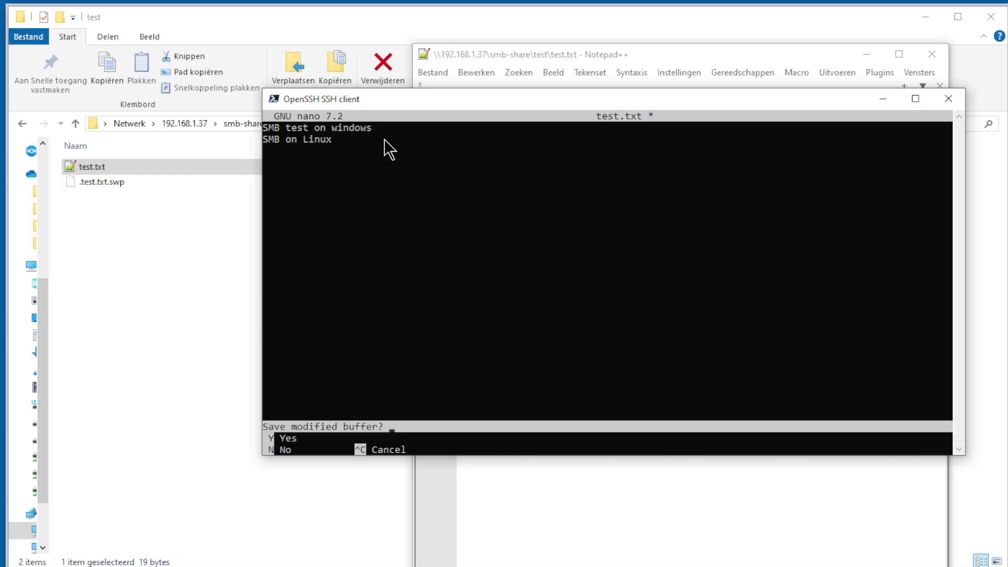
key("y")
key("Return")
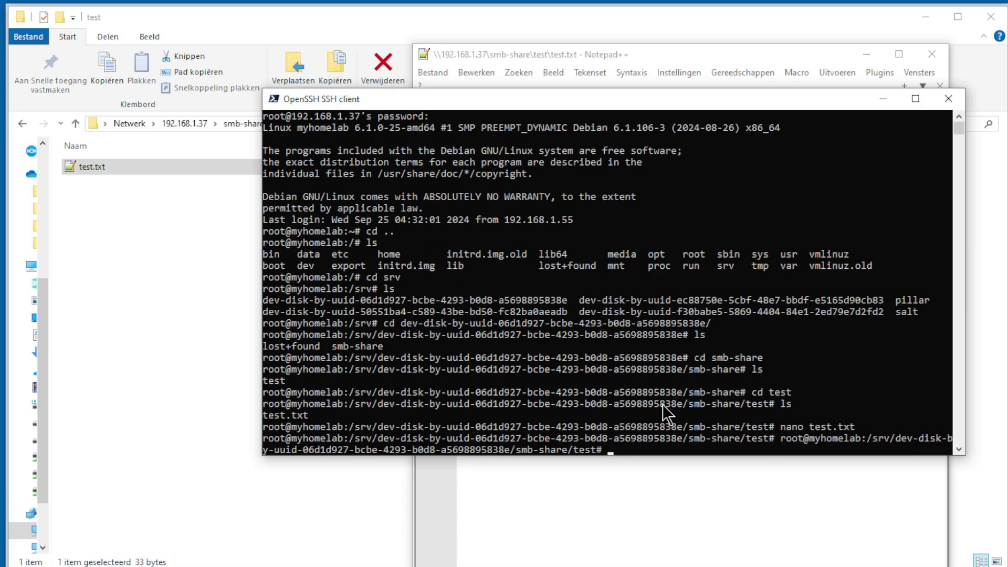
left_click_drag(628, 102, 1007, 68)
Accept Notepad++'s reload prompt so test.txt shows both the Windows and Linux lines.
left_click(606, 285)
left_click(731, 452)
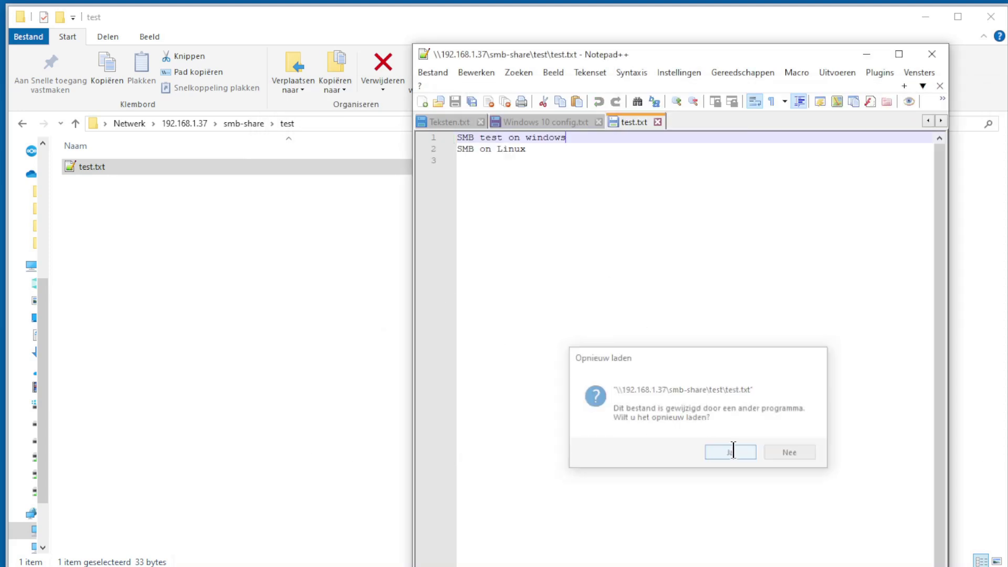